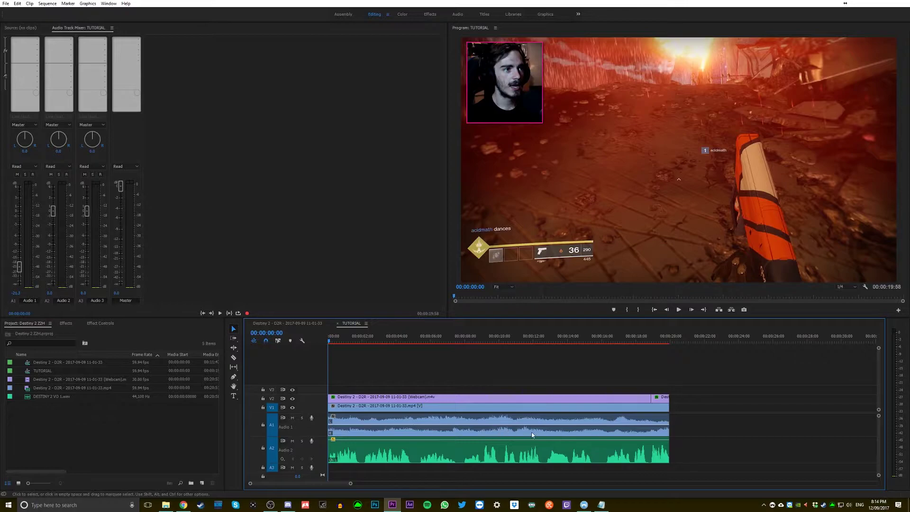
- Scrub the gameplay footage, then solo Audio 2 and play it back to hear the voice
left_click_drag(393, 337, 449, 338)
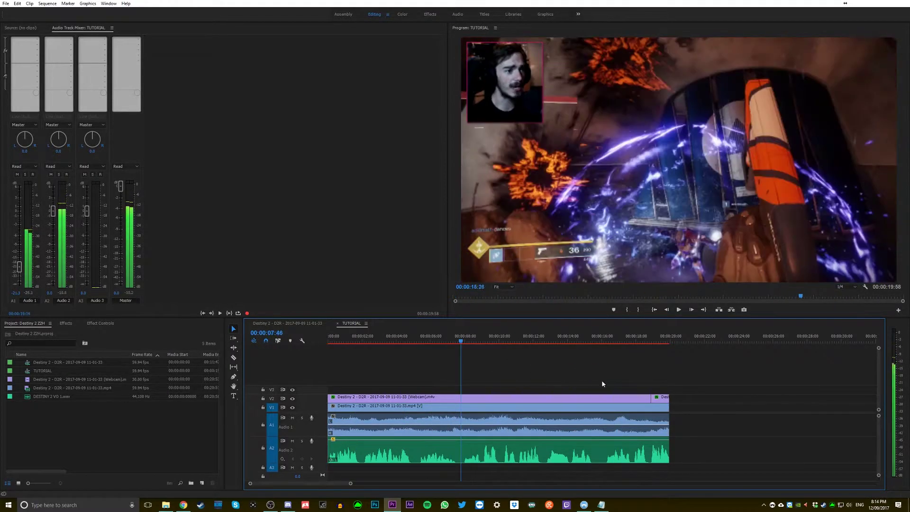
key("Home")
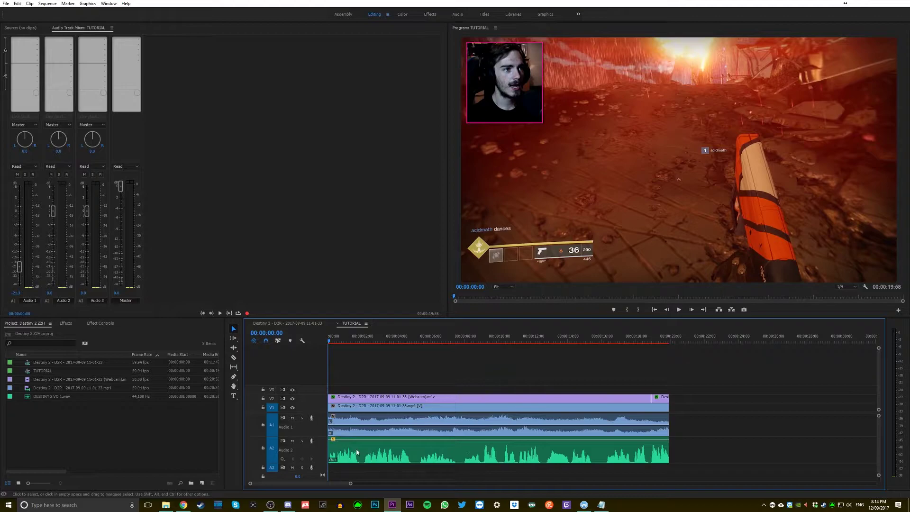
left_click(301, 441)
key("space")
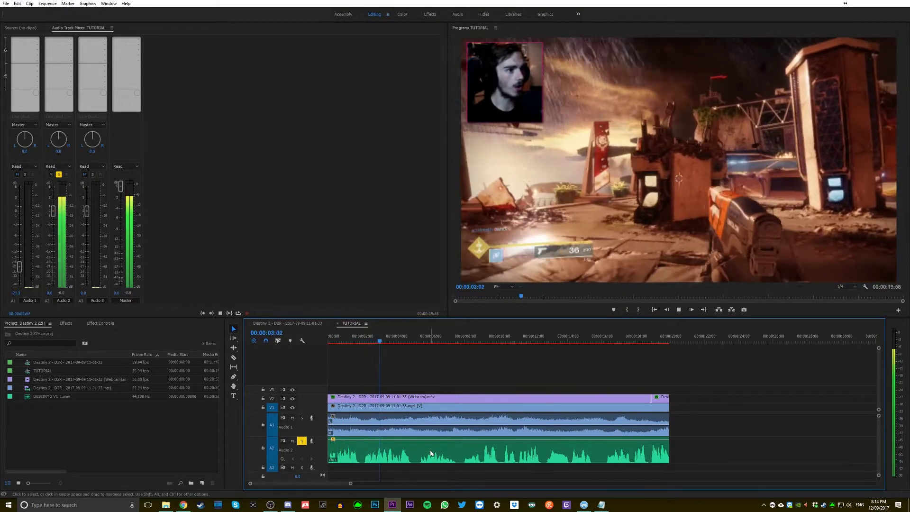
key("space")
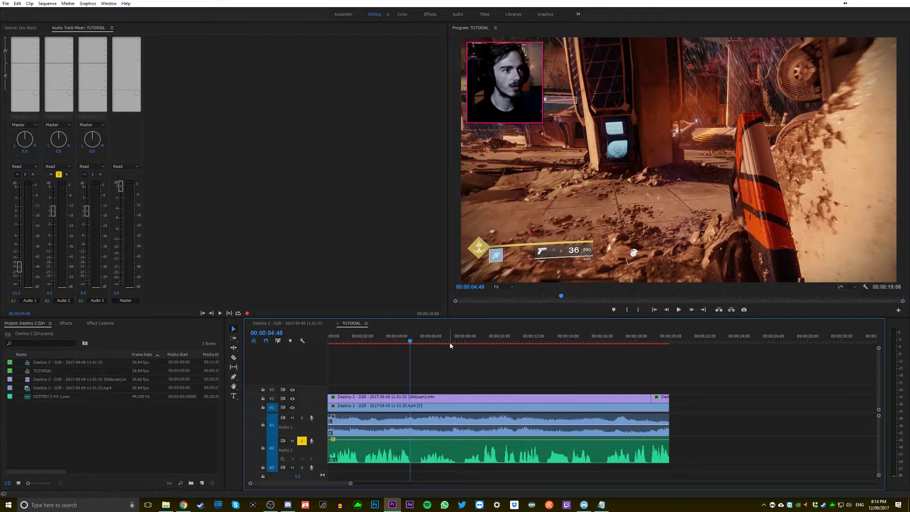
key("space")
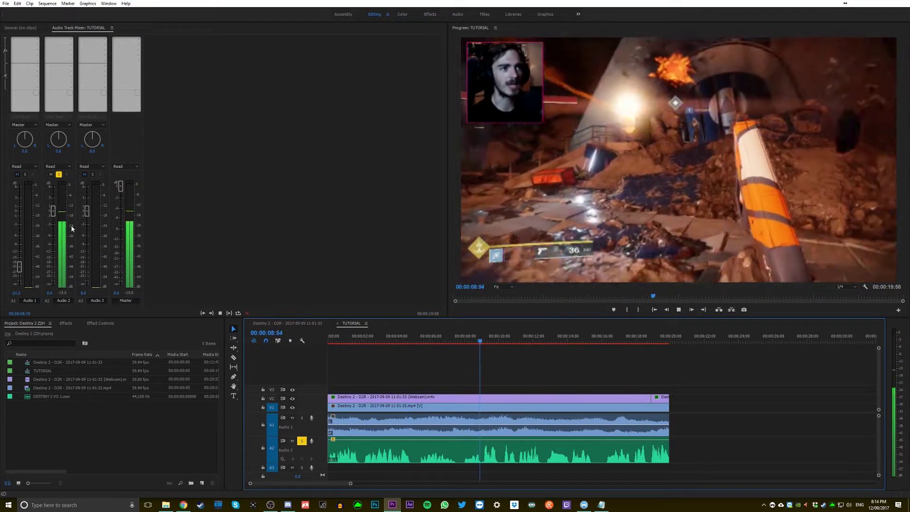
key("space")
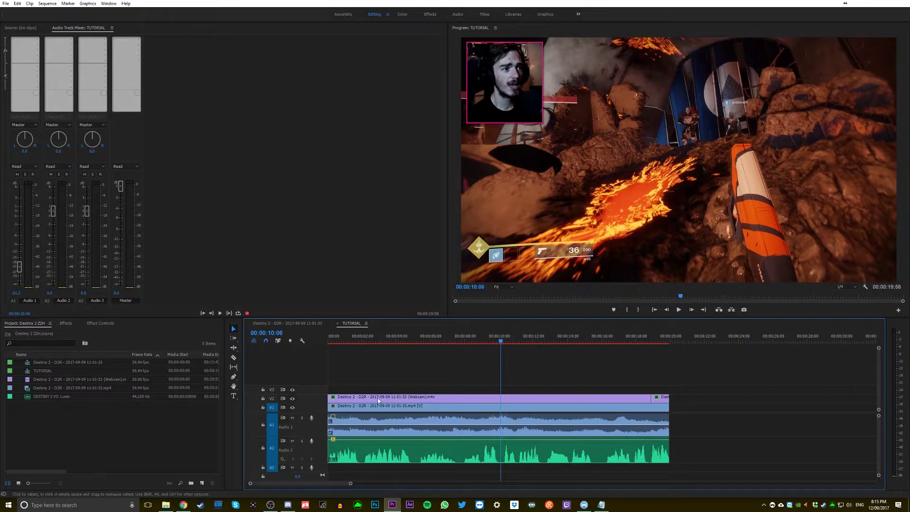
- Cut all tracks at 00:00:01:57 and 00:00:04:59, delete that section, and close the gap
left_click(361, 341)
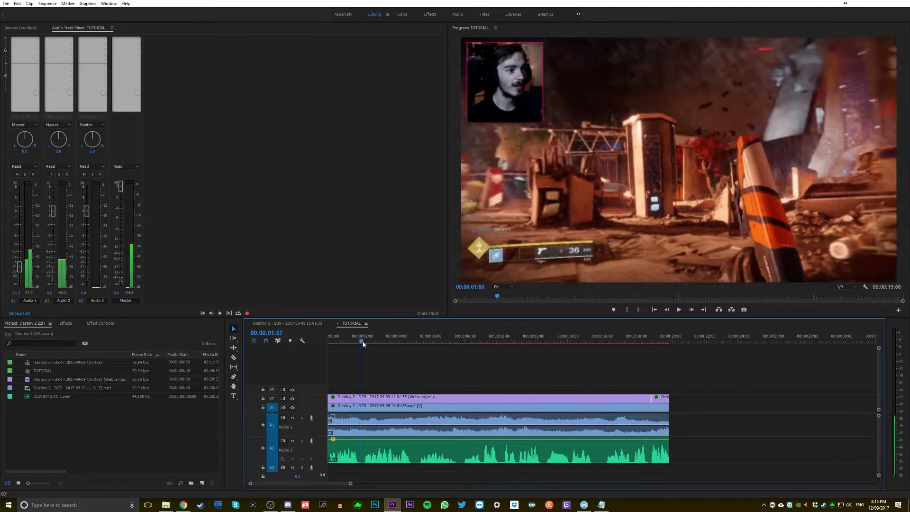
key("ctrl+k")
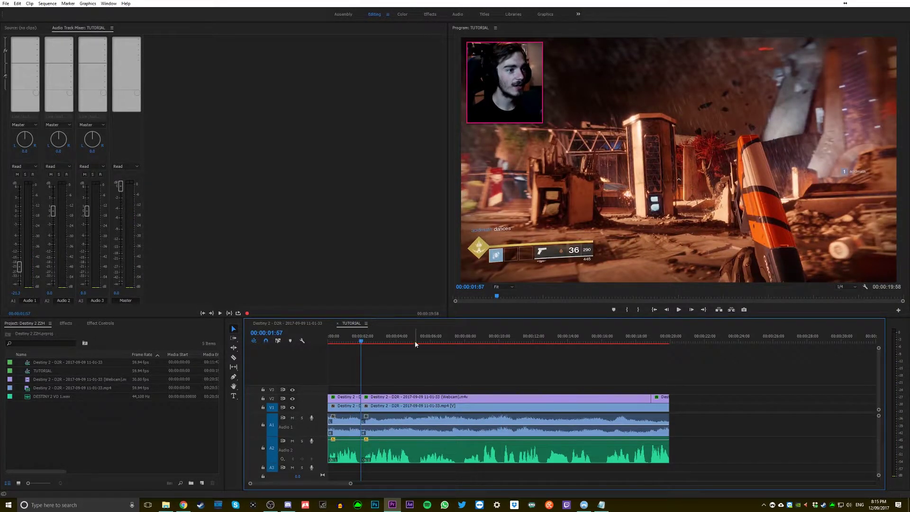
left_click(414, 341)
key("ctrl+k")
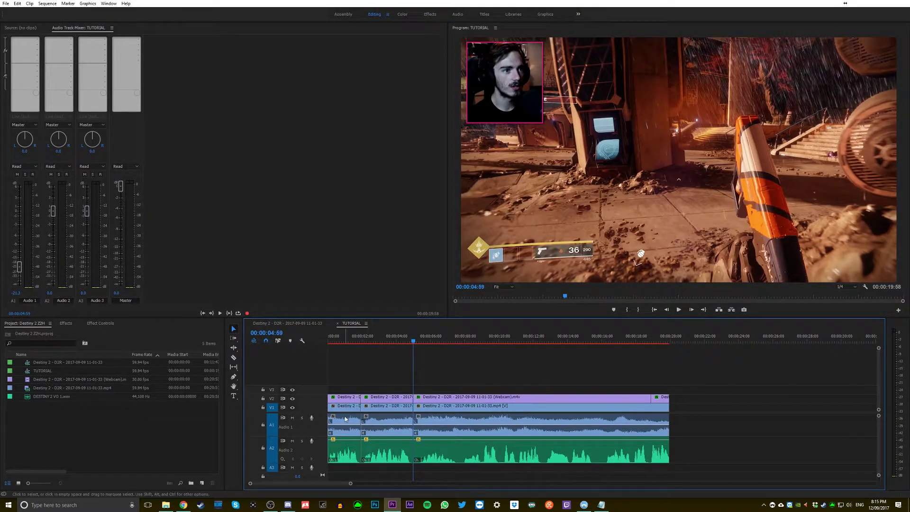
left_click_drag(396, 393, 399, 468)
key("Delete")
left_click(384, 423)
key("Delete")
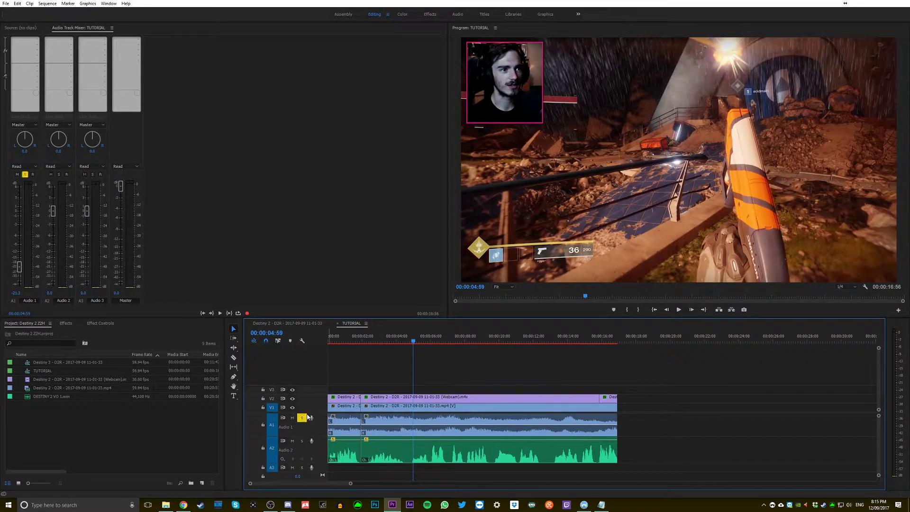
- Play back across the new edit point and zoom the timeline in around it
left_click(347, 337)
key("space")
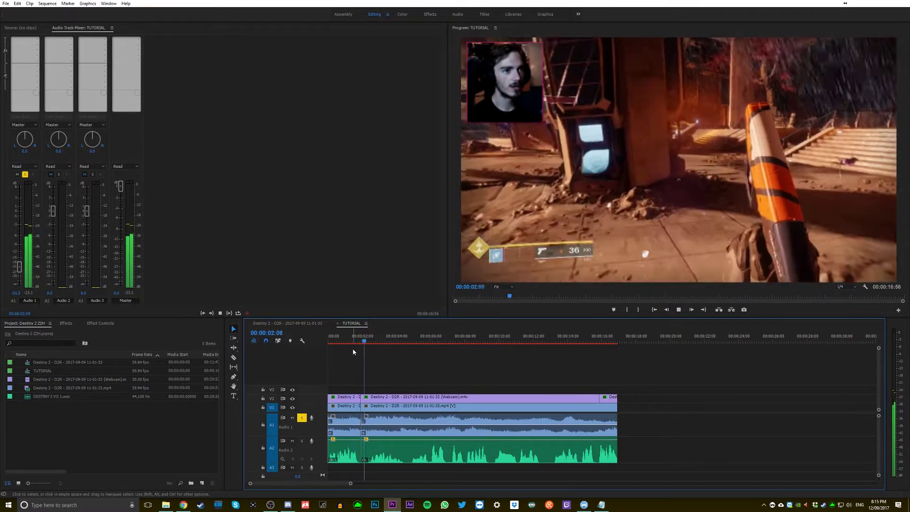
left_click(351, 343)
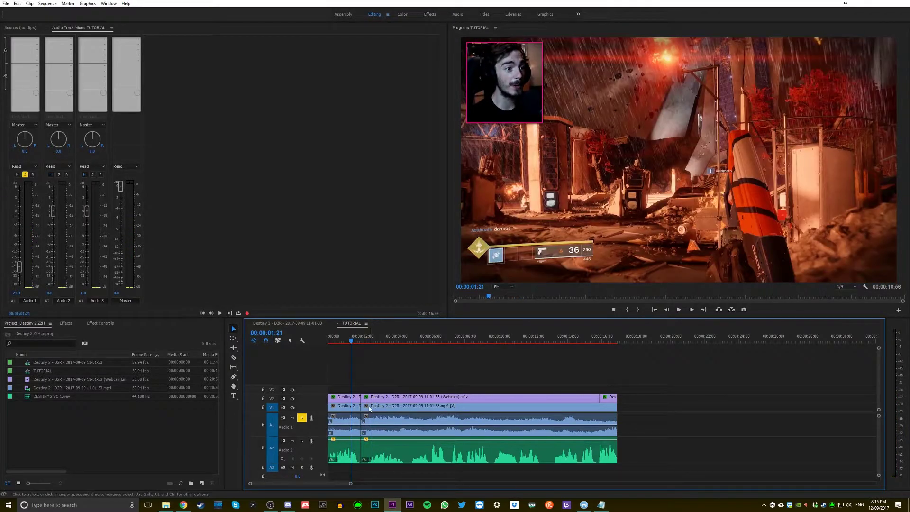
key("space")
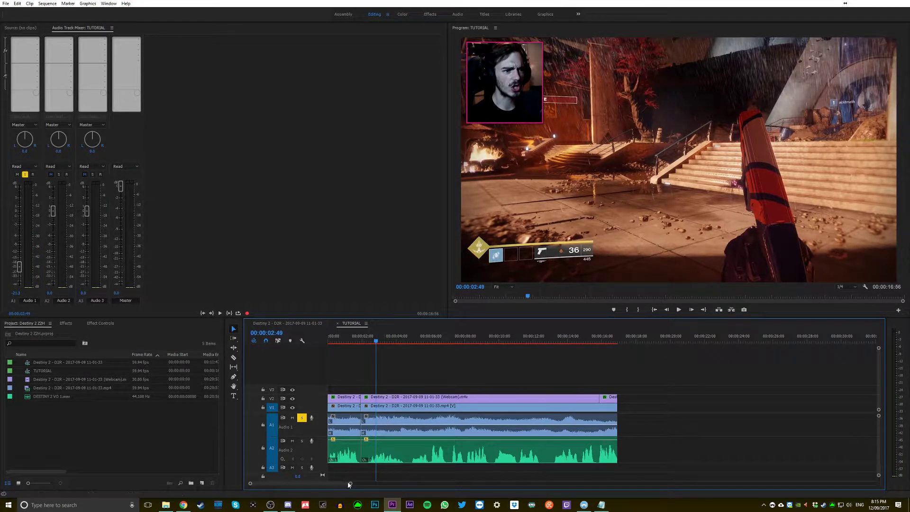
left_click_drag(351, 483, 316, 482)
- Try default crossfades on both Audio 1 clips, undo them, deselect, and show the Effects panel
left_click(533, 422)
left_click(488, 420, "shift")
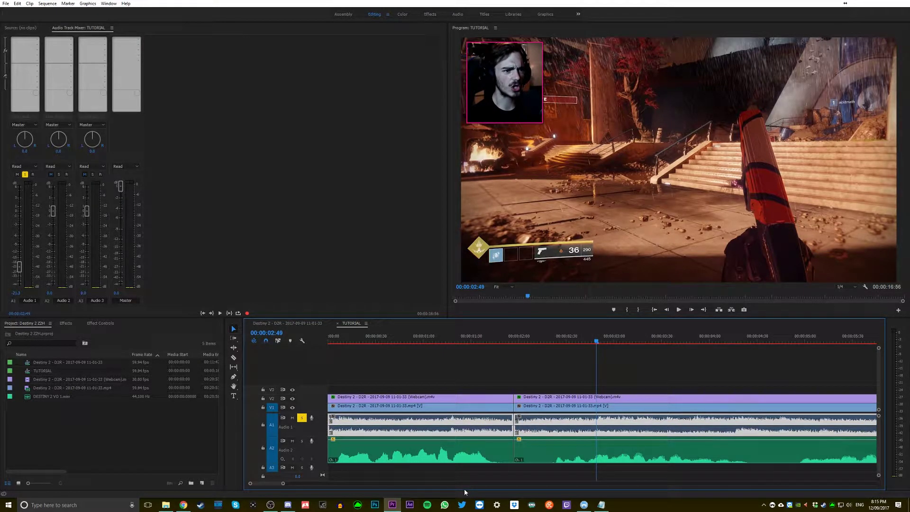
key("shift+d")
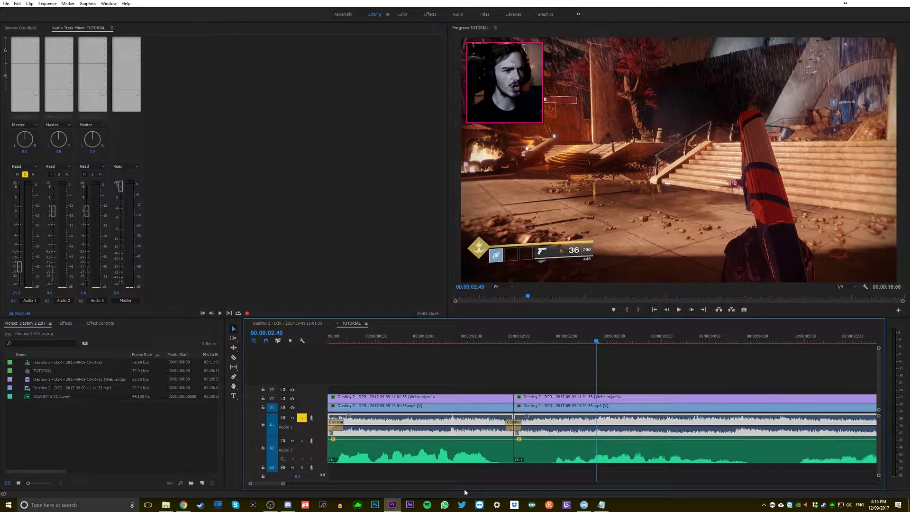
key("ctrl+z")
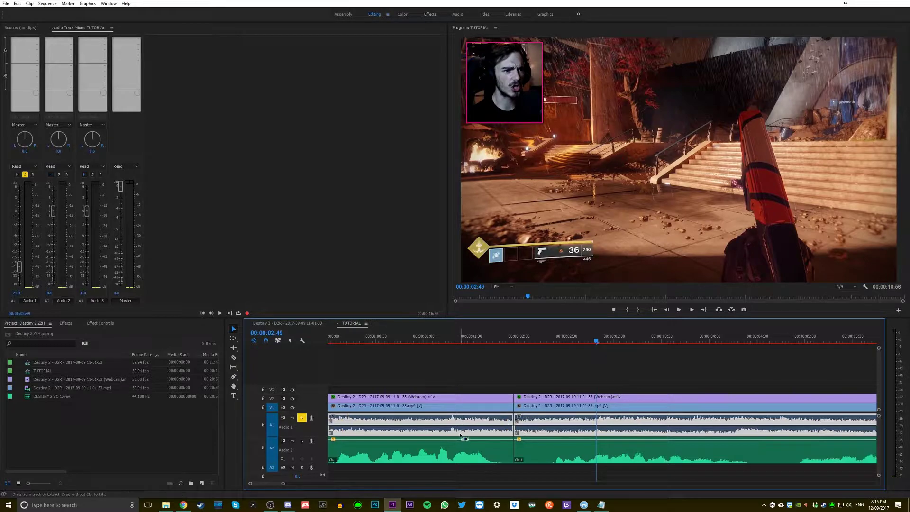
key("ctrl+shift+a")
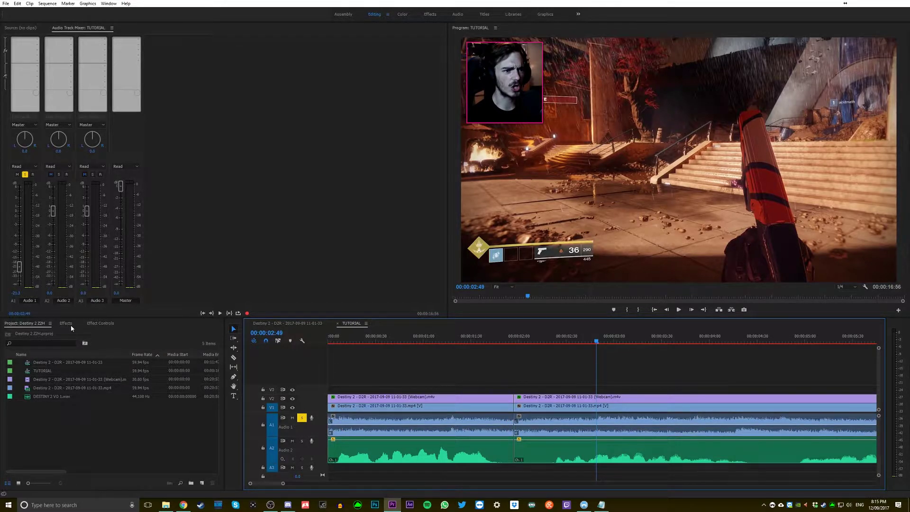
left_click(66, 324)
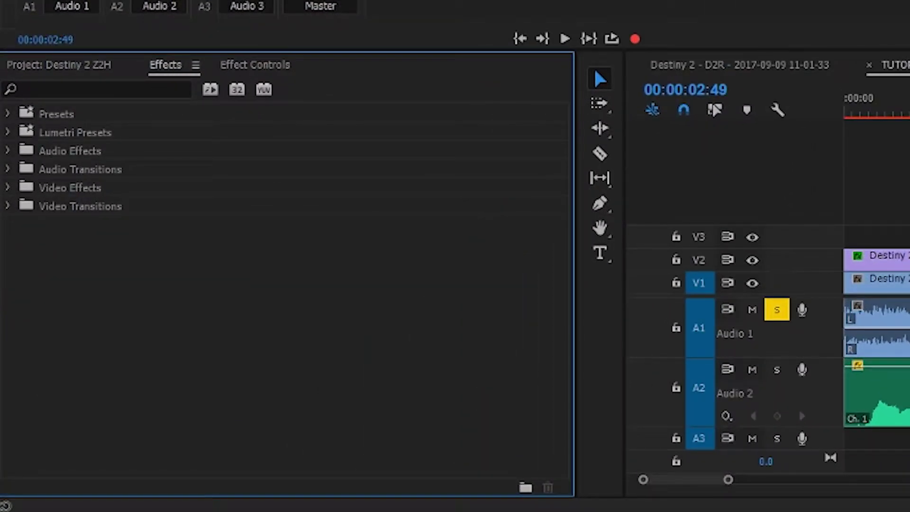
- Expand Audio Transitions > Crossfade and compare Constant Gain and Exponential Fade, settling on Constant Power
left_click(8, 169)
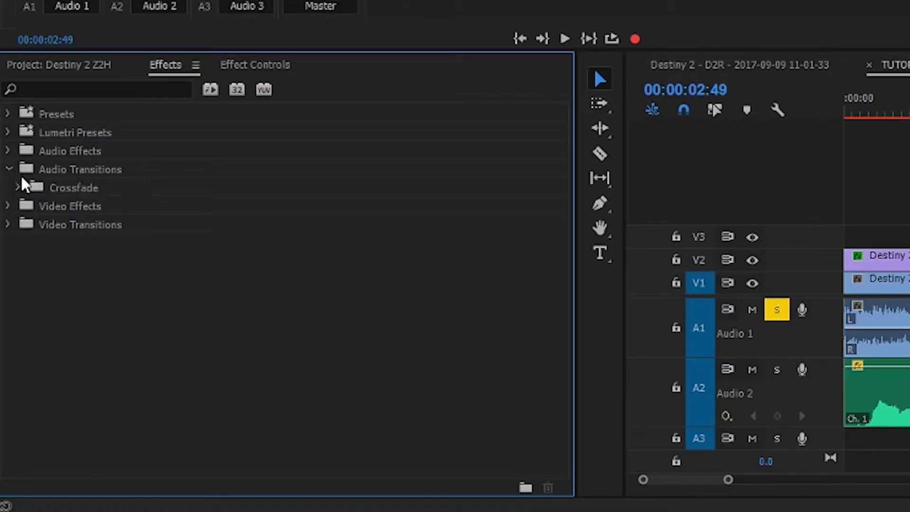
left_click(18, 187)
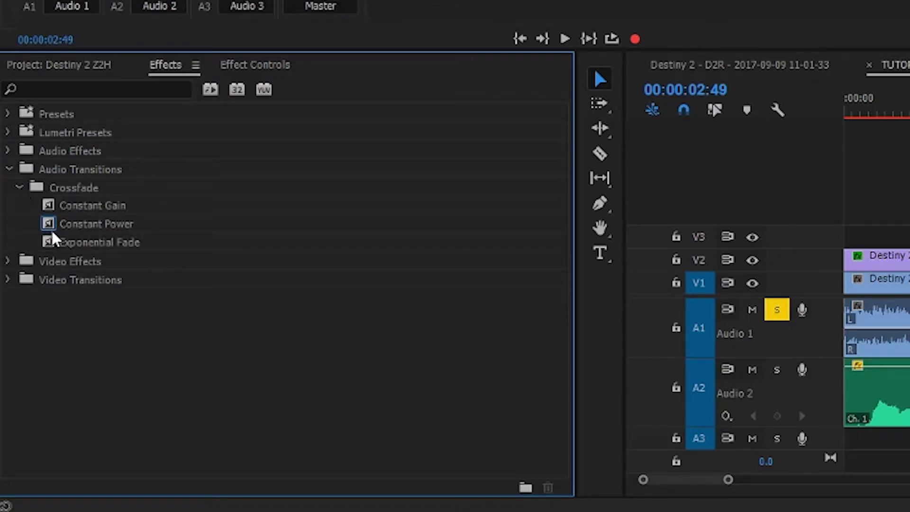
left_click(52, 231)
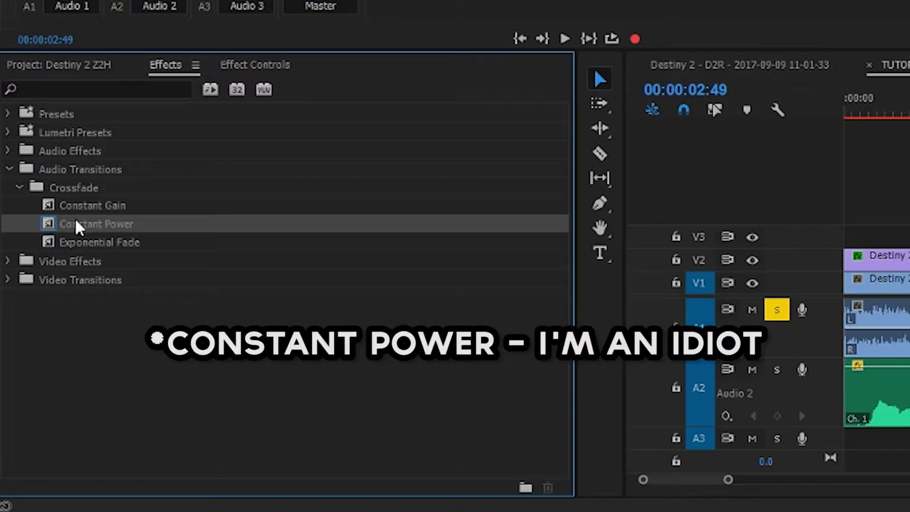
left_click(90, 209)
left_click(103, 244)
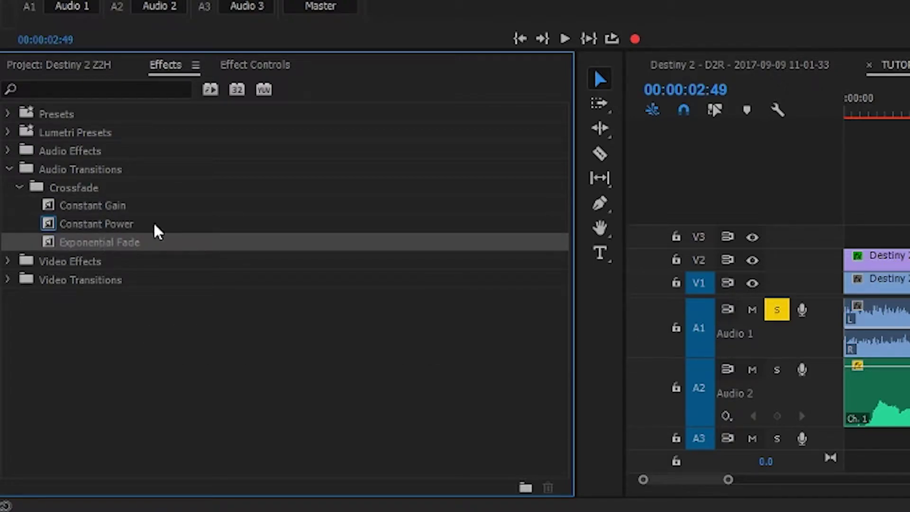
left_click(81, 206)
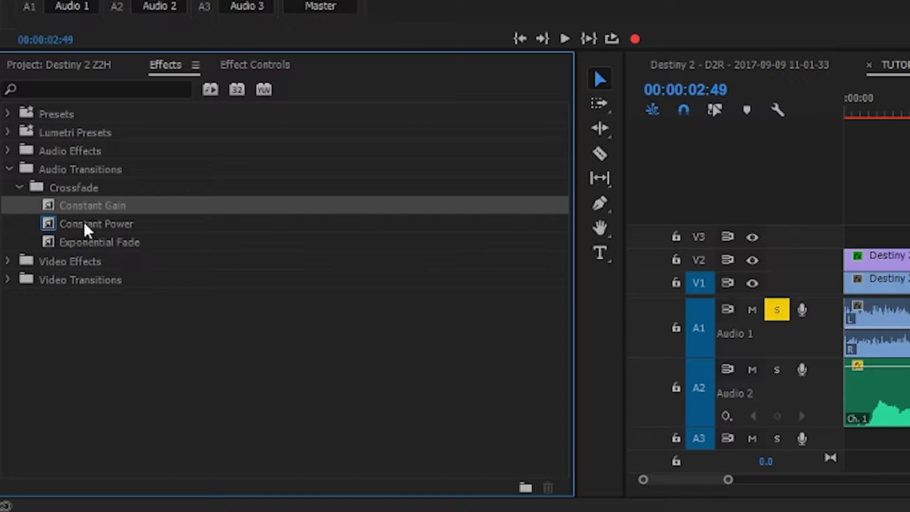
left_click(90, 239)
left_click(88, 211)
left_click(85, 237)
left_click(61, 226)
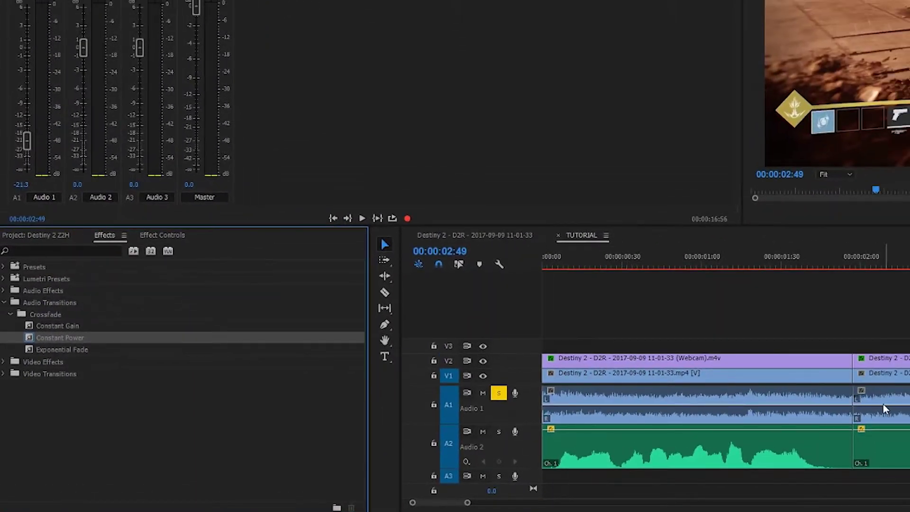
- Place the Constant Power crossfade on the Audio 1 edit point and play across it
left_click_drag(884, 409, 857, 404)
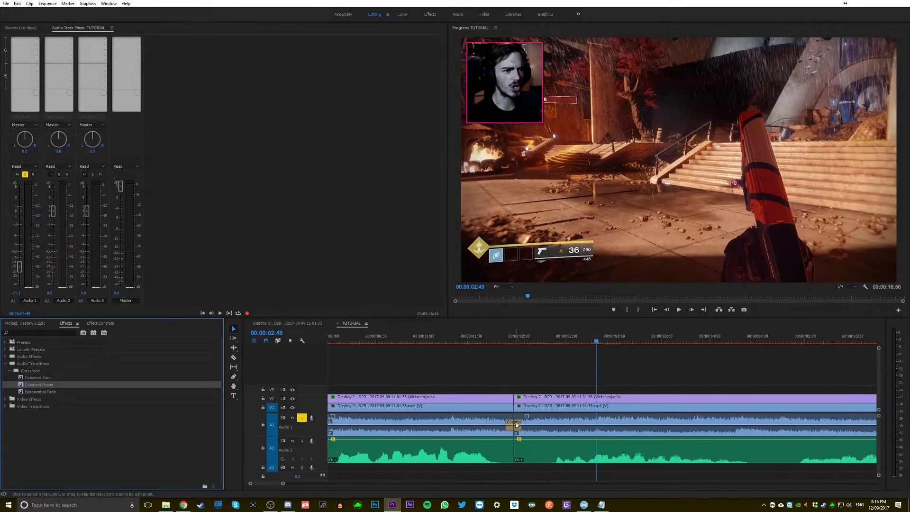
left_click(507, 484)
key("Up")
key("space")
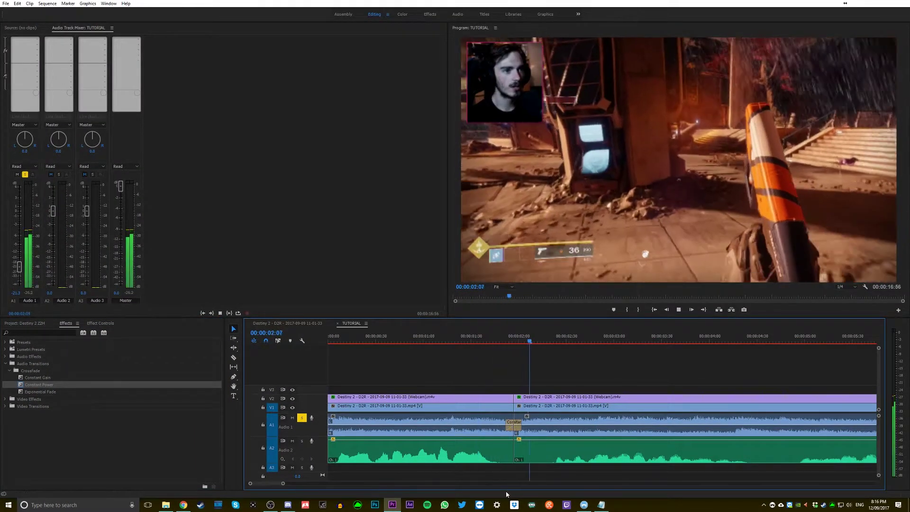
key("space")
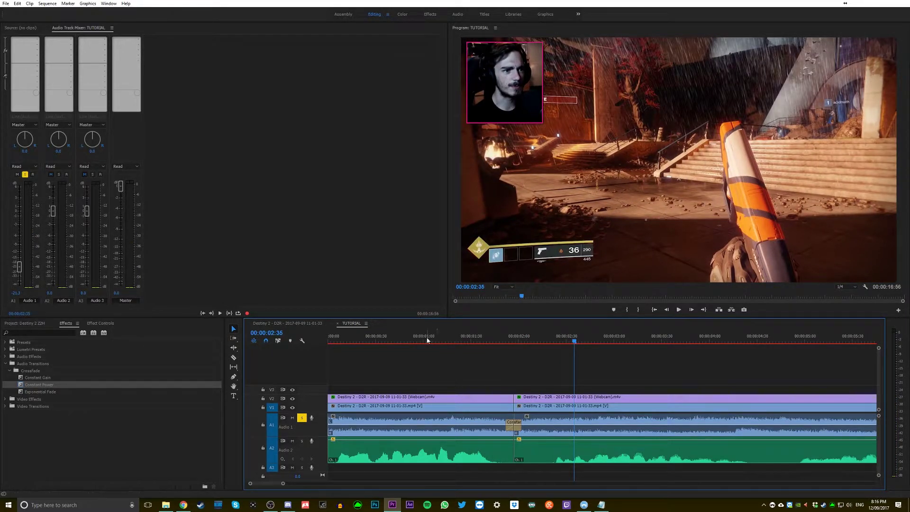
- Play the sequence from near the start through the cut between the gameplay clips
left_click(406, 337)
key("space")
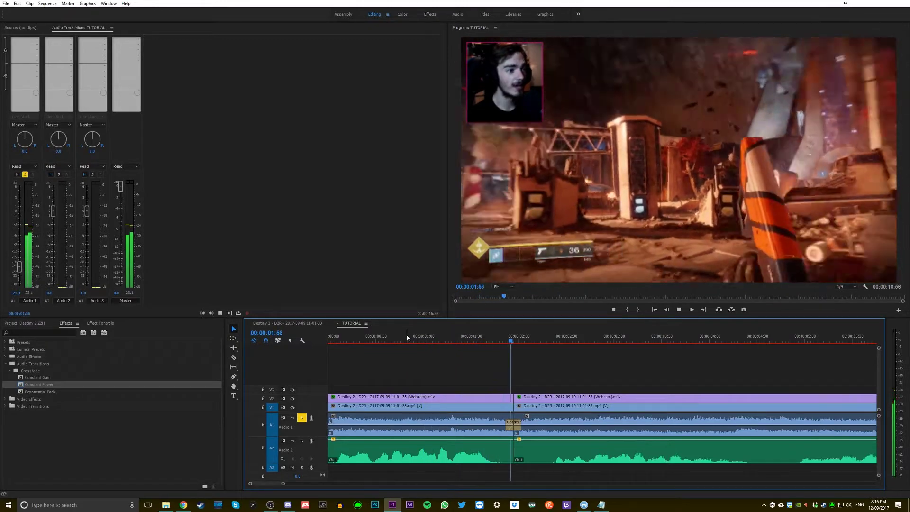
key("space")
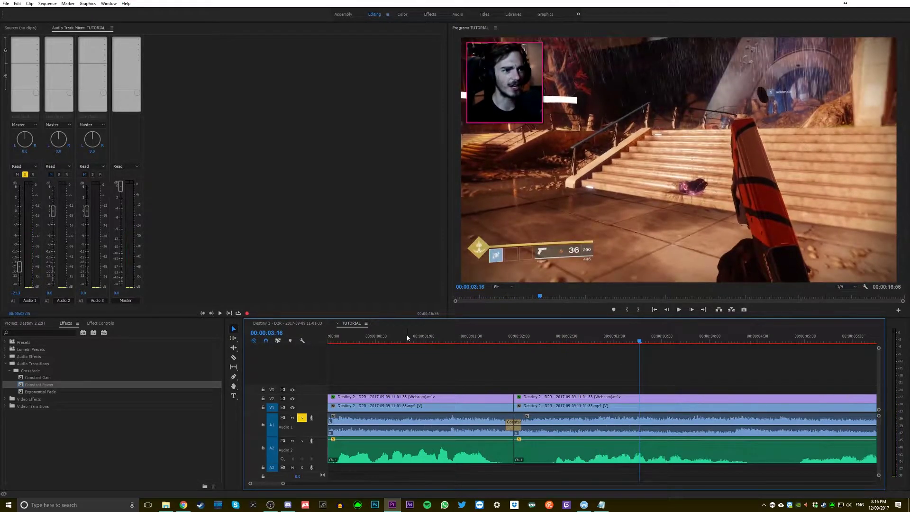
- Zoom out, apply default audio crossfades to Audio 1 with Ctrl+Shift+D, and bring up Constant Power's options
key("minus")
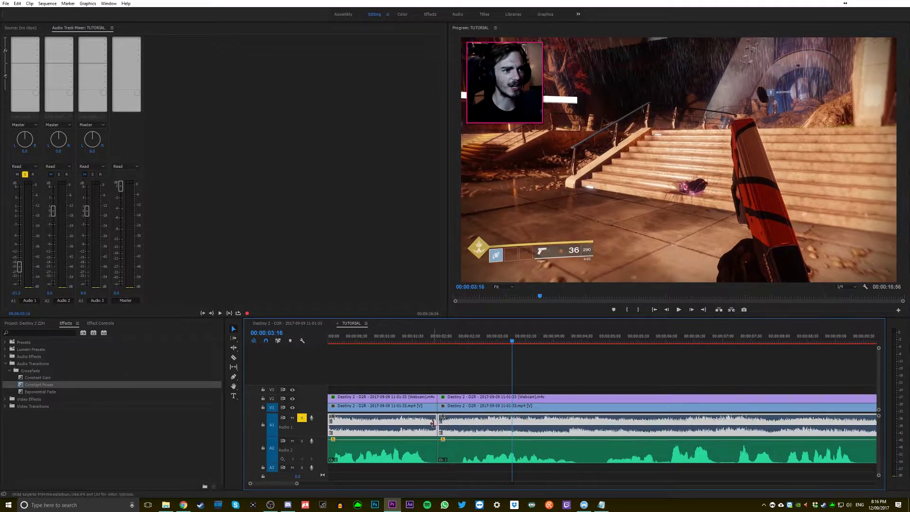
key("ctrl+shift+d")
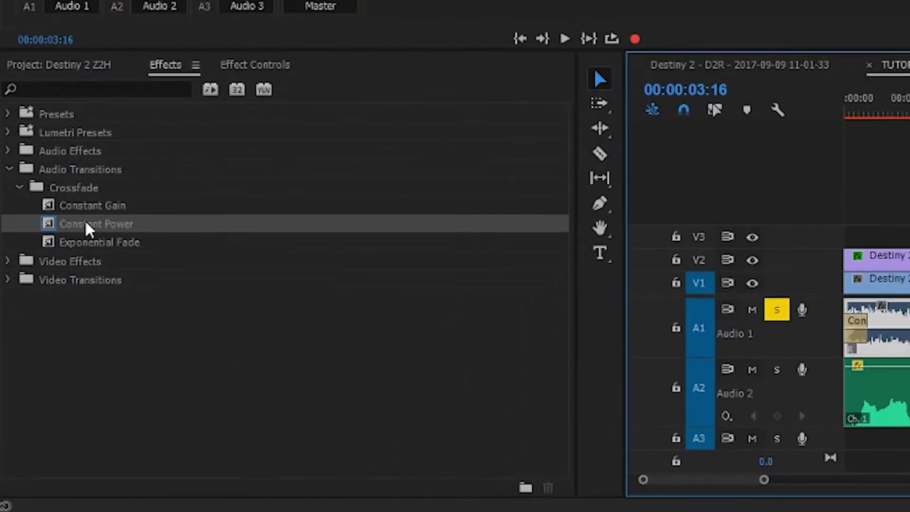
left_click(58, 223)
left_click(59, 241)
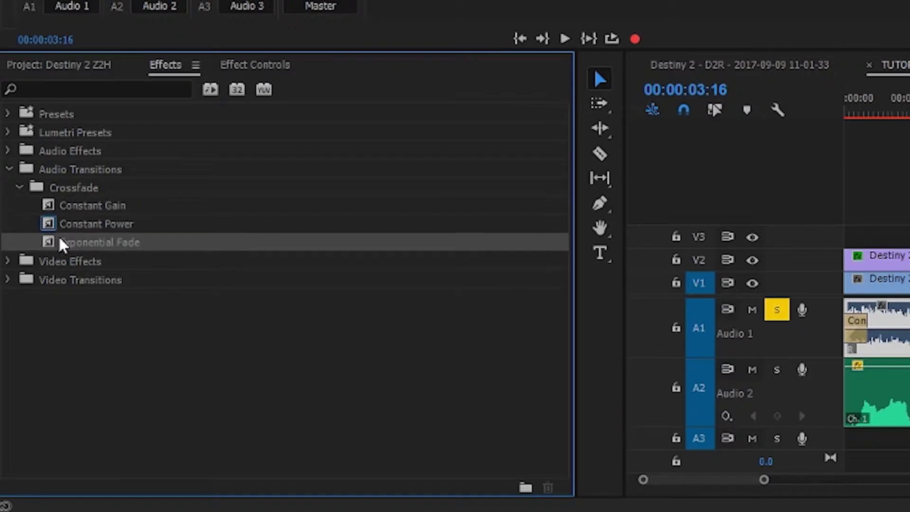
left_click(58, 230)
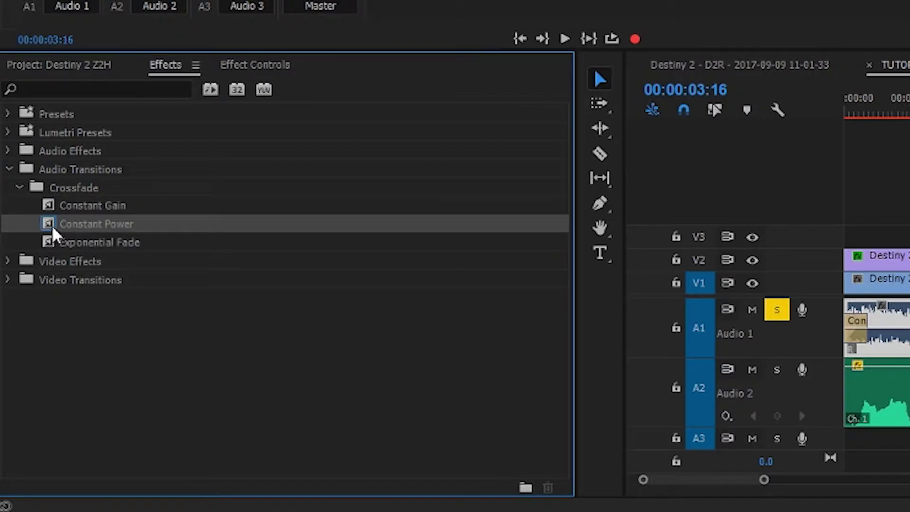
right_click(53, 232)
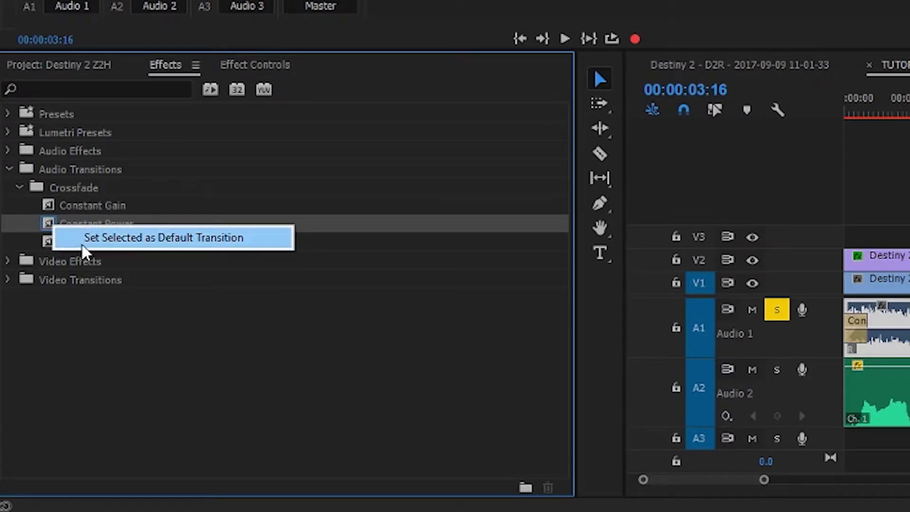
- Make Constant Power the default audio transition and select the crossfade at the cut
left_click(222, 237)
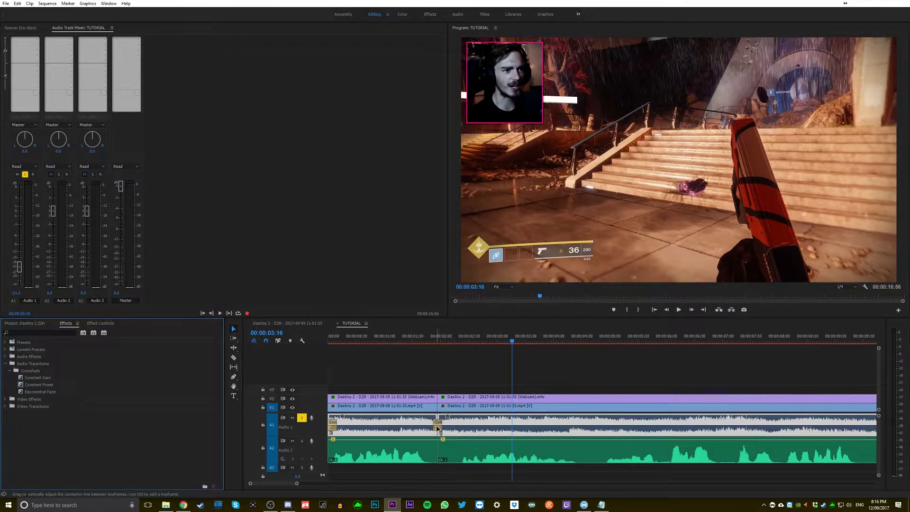
left_click(772, 385)
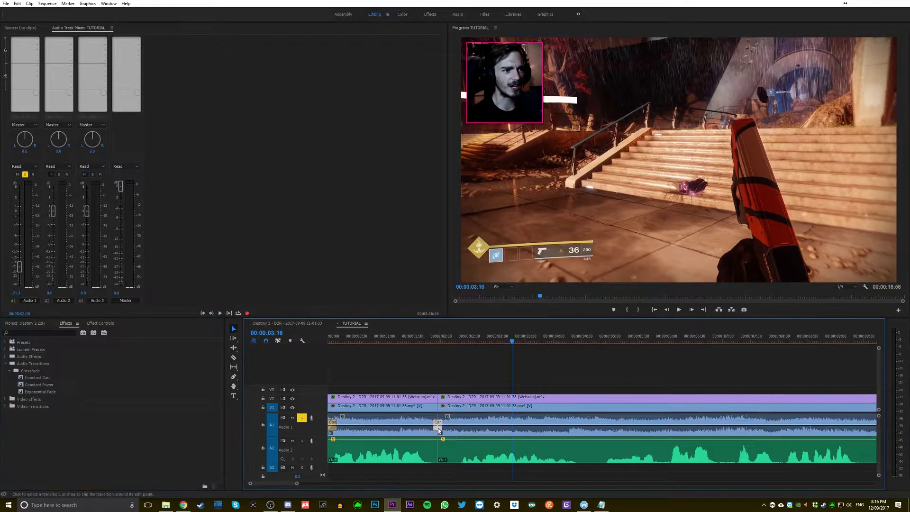
left_click_drag(296, 483, 271, 487)
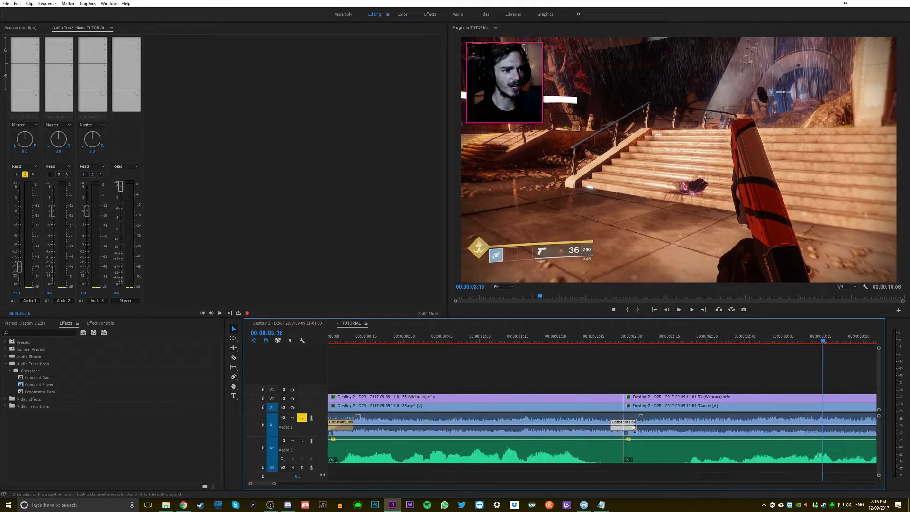
- Lengthen the cut's crossfade, play it, then trim its end back to the edit point
left_click_drag(635, 429, 683, 428)
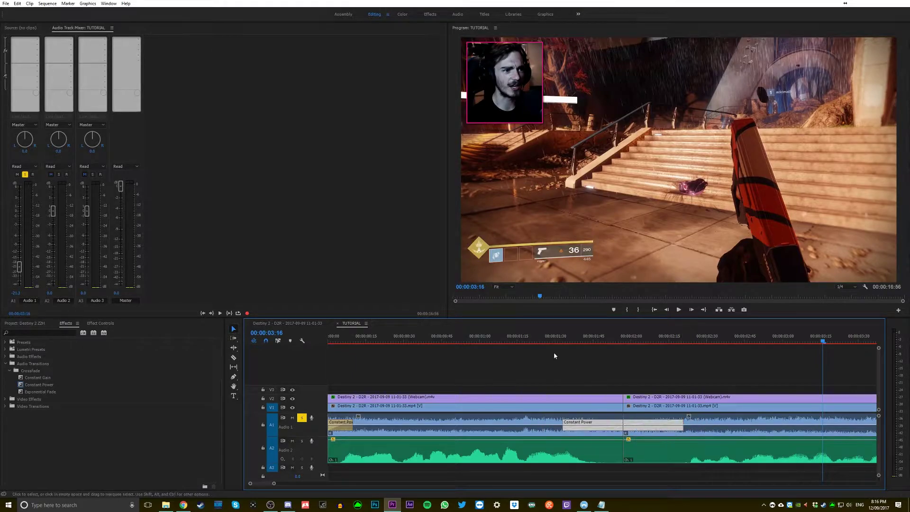
key("space")
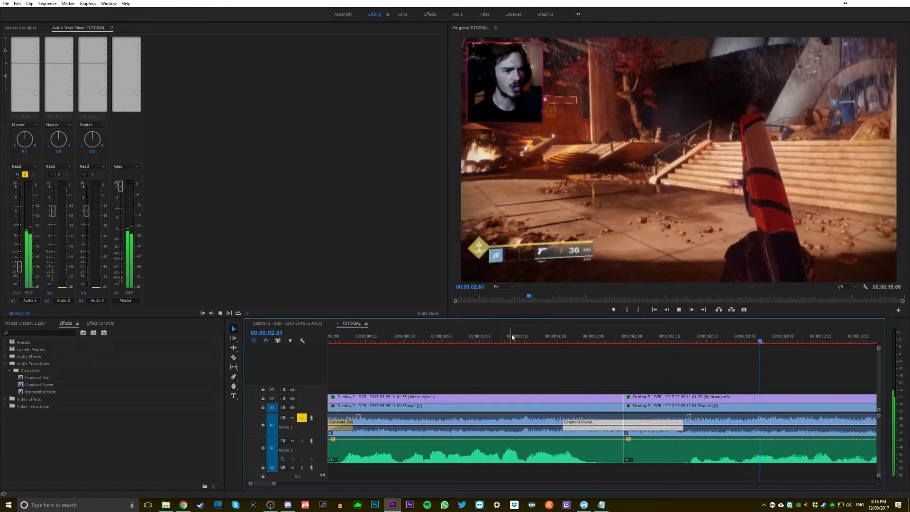
left_click_drag(540, 338, 694, 339)
left_click_drag(685, 428, 624, 424)
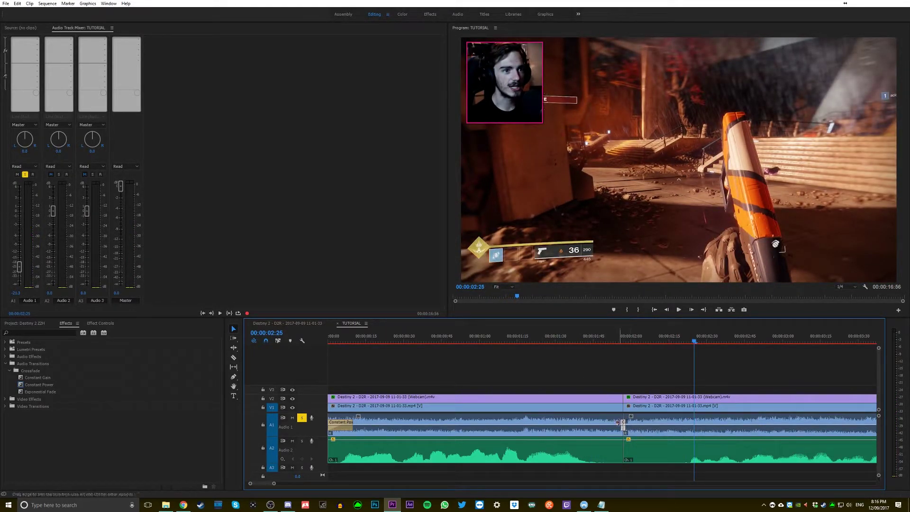
- Set the Audio Transition Default Duration to 10 frames in Timeline preferences, keeping video at 25 frames
key("Left")
key("Left")
key("Left")
left_click(17, 4)
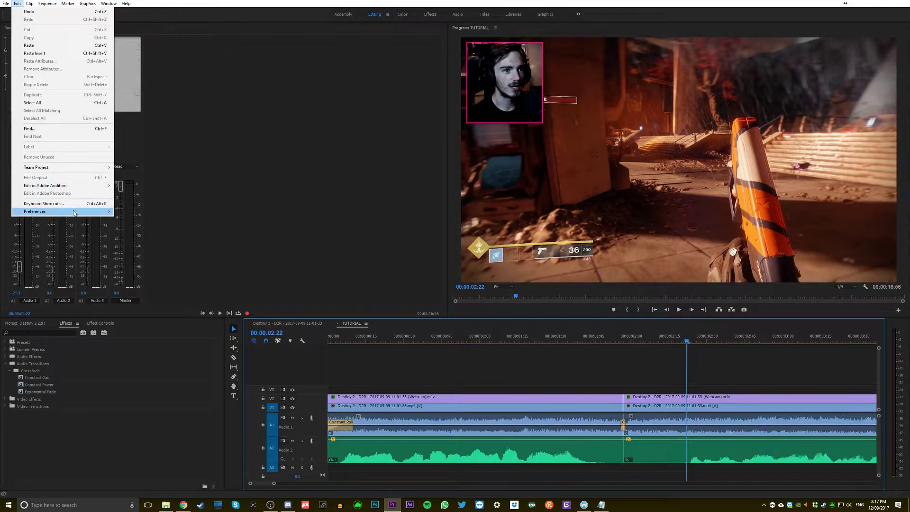
mouse_move(74, 211)
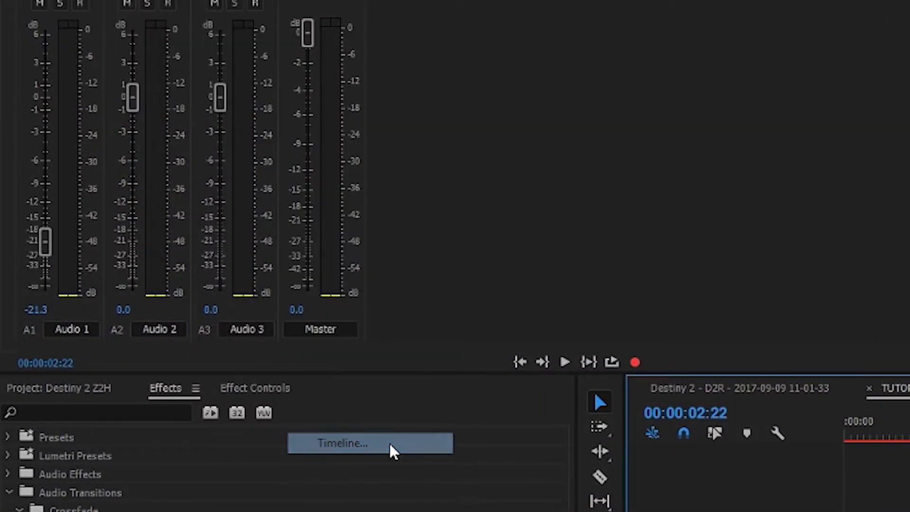
left_click(390, 442)
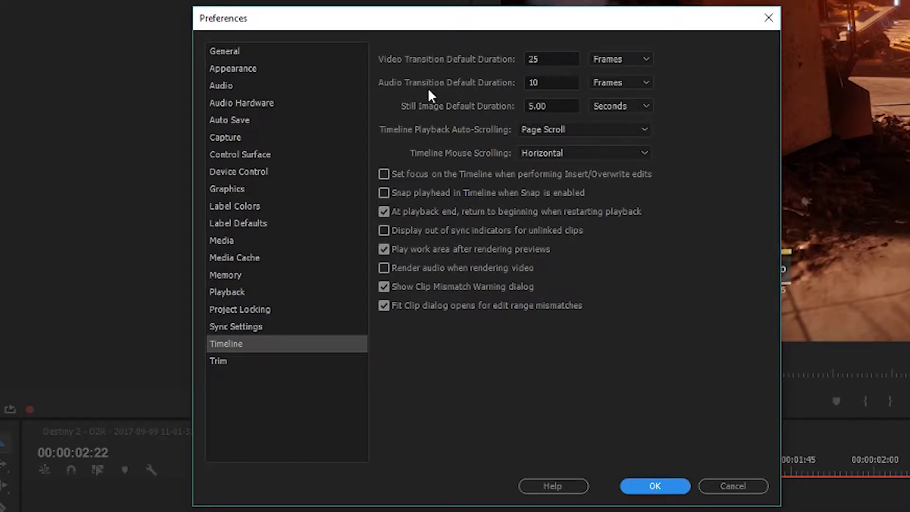
left_click(551, 82)
left_click(552, 82)
left_click(548, 59)
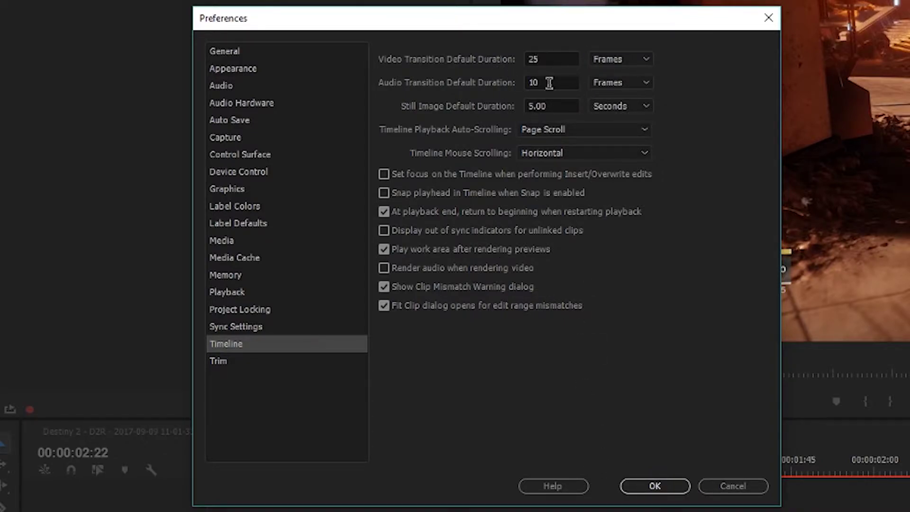
left_click(550, 83)
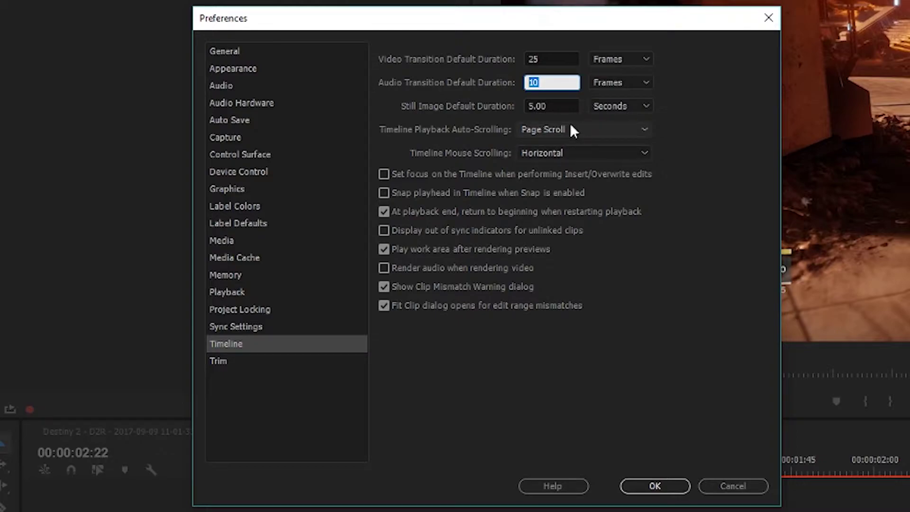
left_click(710, 360)
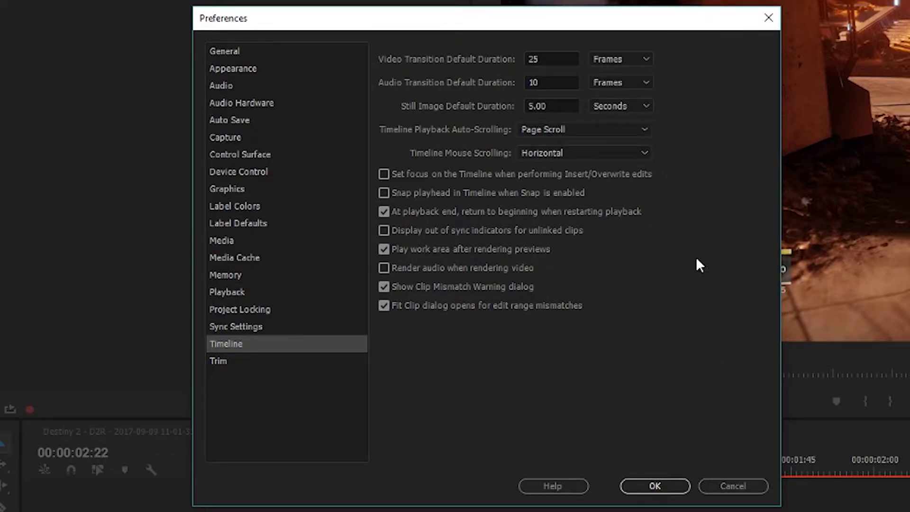
left_click(534, 83)
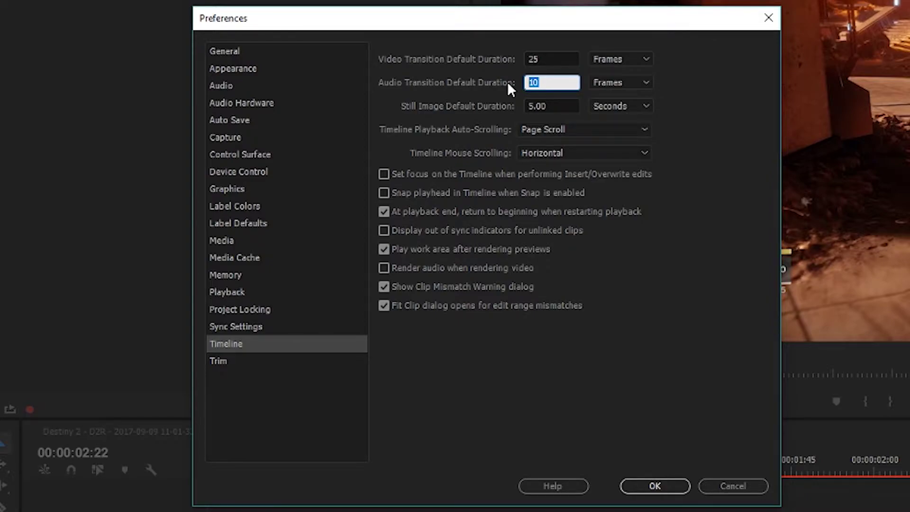
left_click(709, 425)
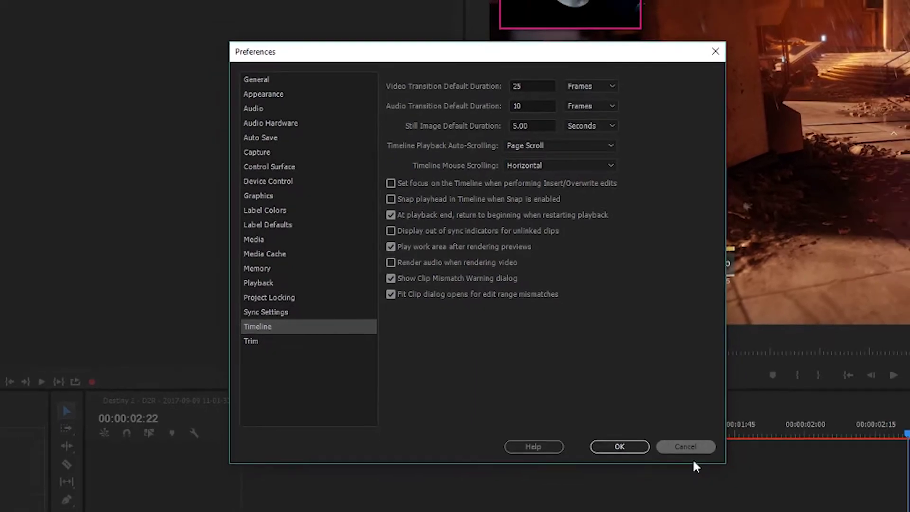
left_click(688, 448)
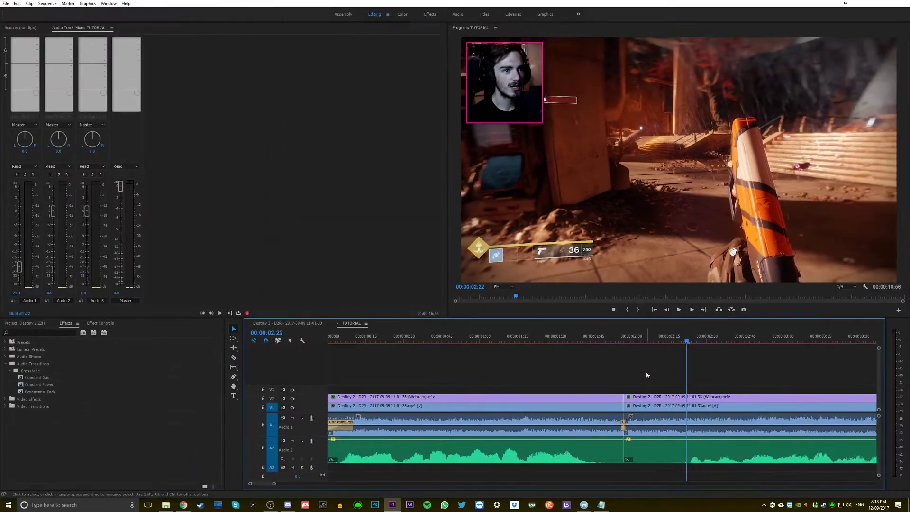
left_click_drag(646, 371, 609, 395)
left_click(607, 396)
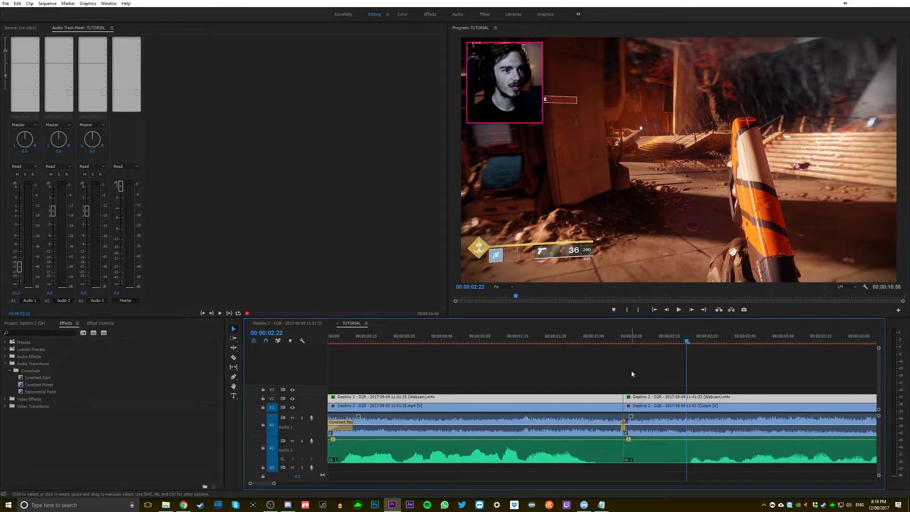
key("ctrl+d")
left_click(577, 340)
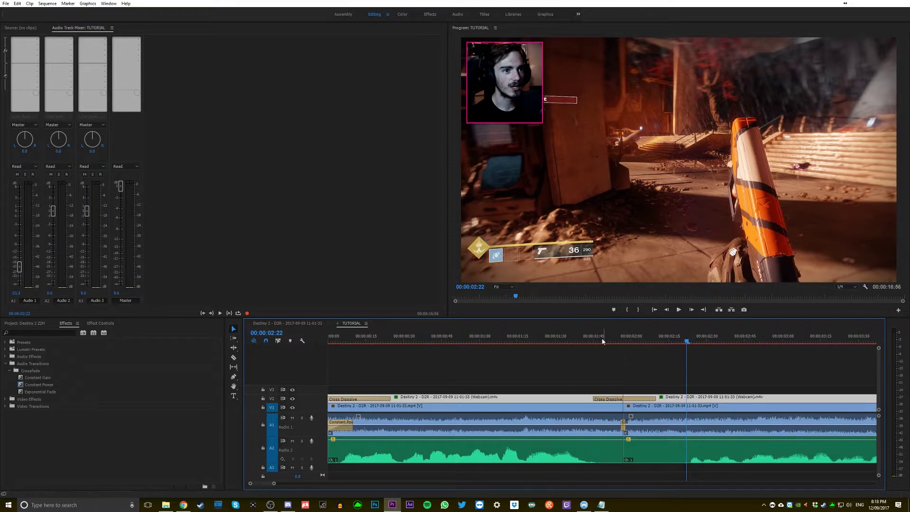
key("space")
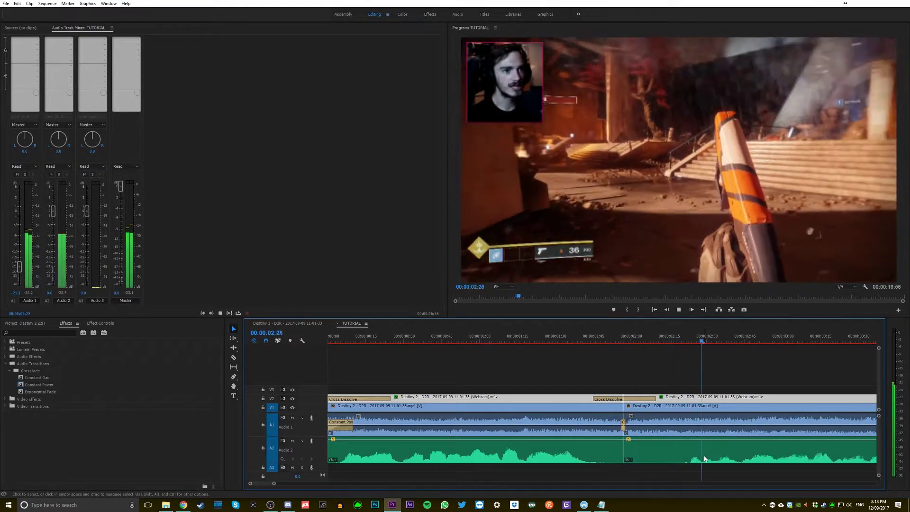
key("minus")
key("minus")
key("minus")
key("minus")
scroll(391, 476, "up", 2)
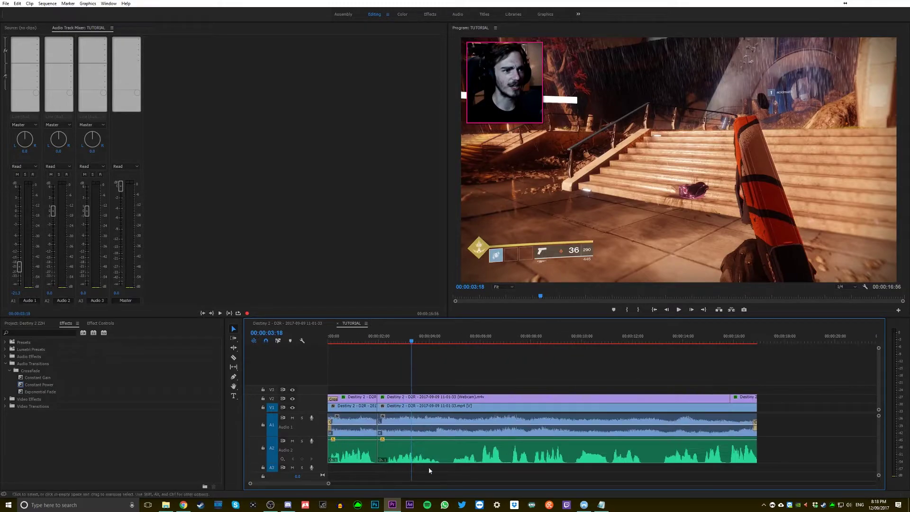
left_click(725, 341)
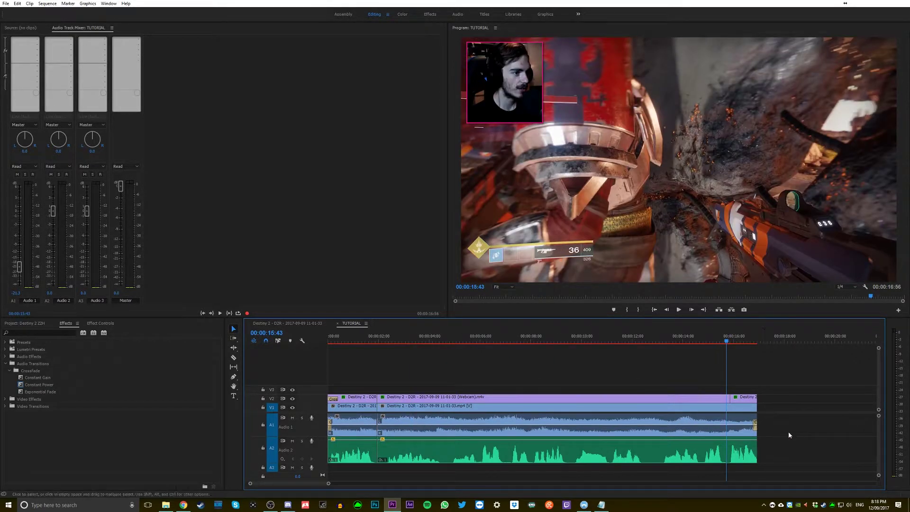
key("space")
key("Home")
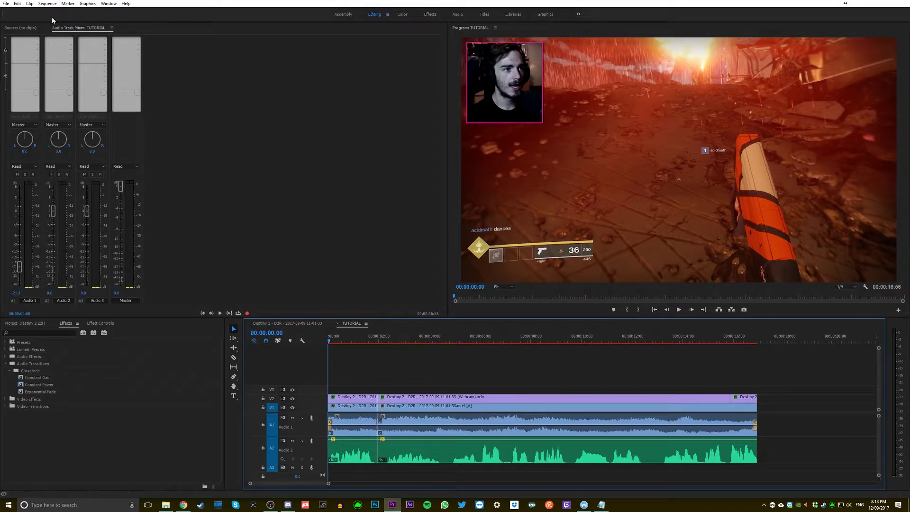
- Insert Obsolete Audio Effects > Dynamics (Obsolete) into Audio 2's effect slot in the Audio Track Mixer
left_click(72, 40)
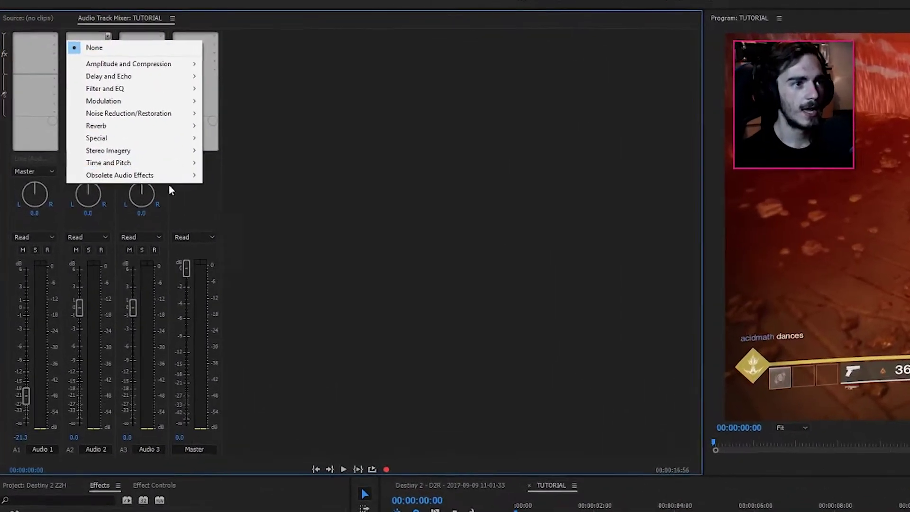
mouse_move(101, 129)
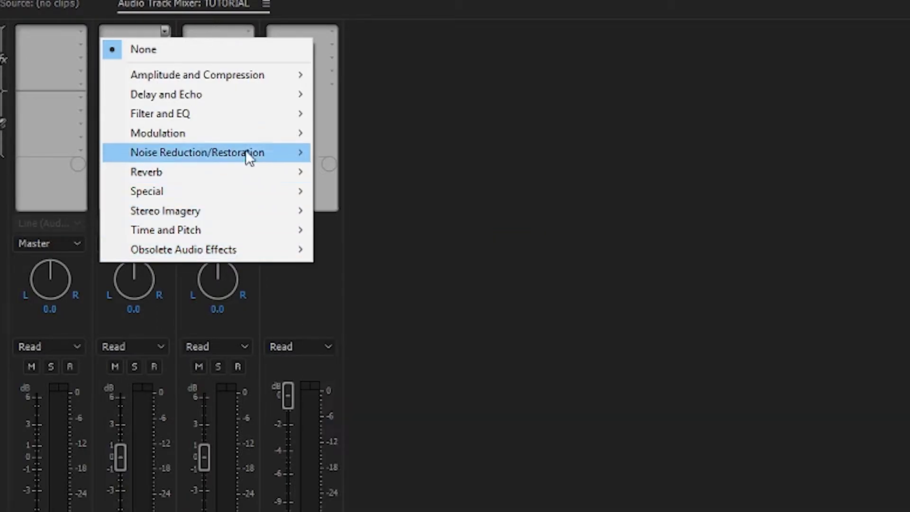
mouse_move(220, 81)
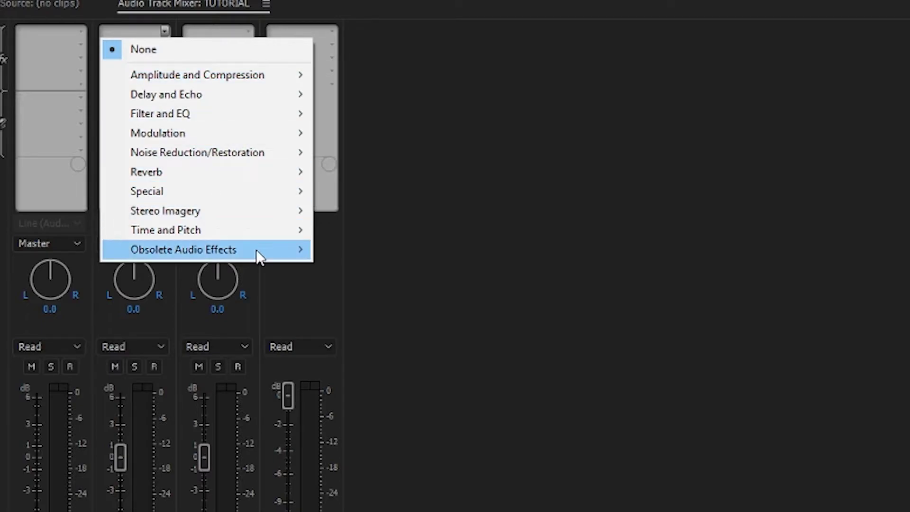
mouse_move(261, 254)
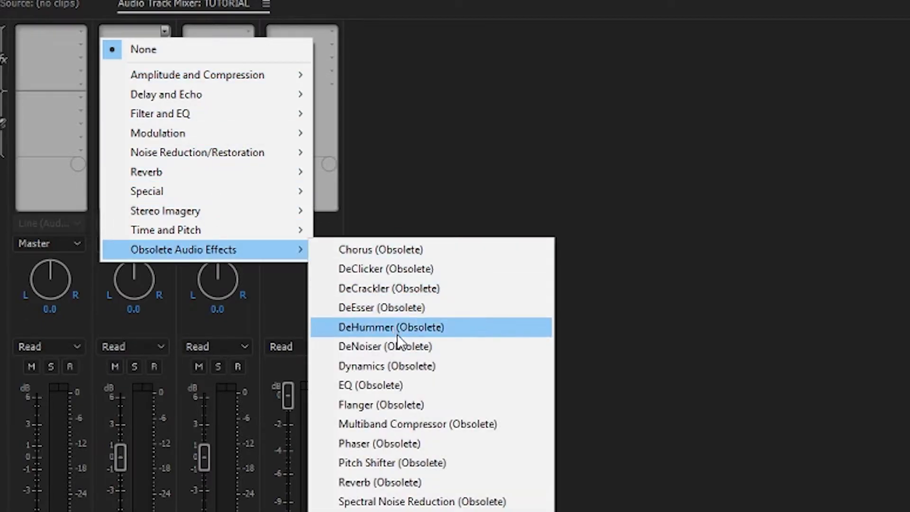
left_click(447, 368)
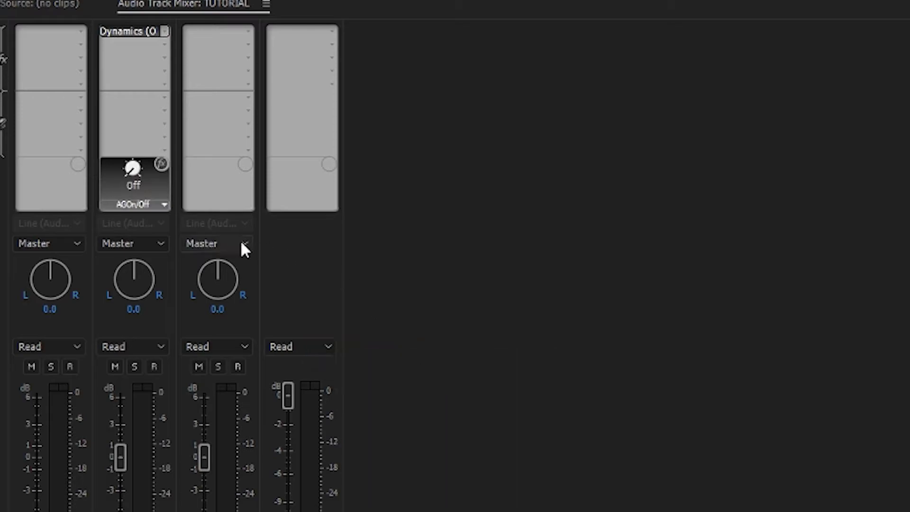
- Open the Dynamics settings, solo Audio 2, and play the voice track from about four seconds
double_click(108, 39)
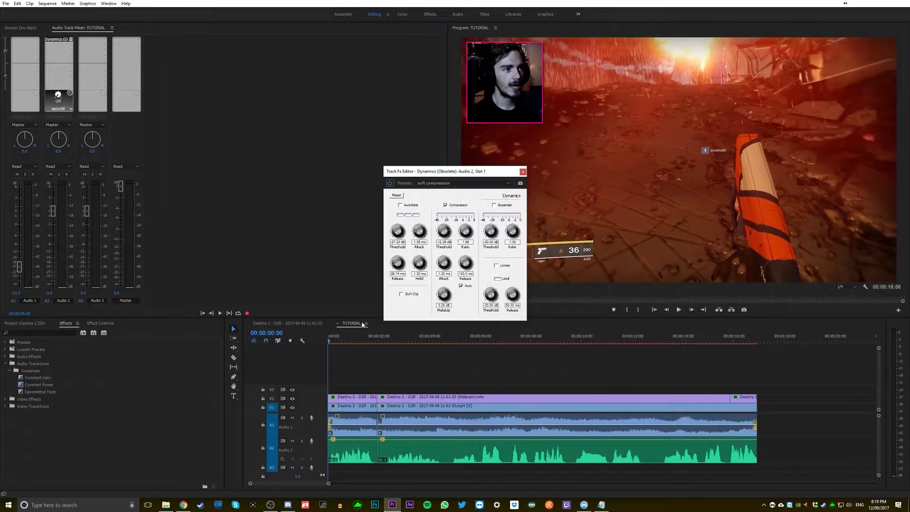
left_click(302, 441)
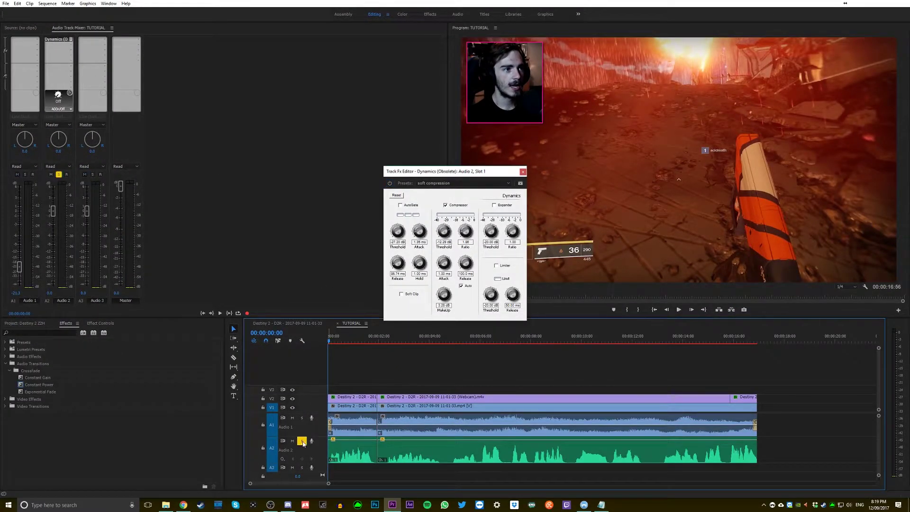
left_click(430, 336)
key("space")
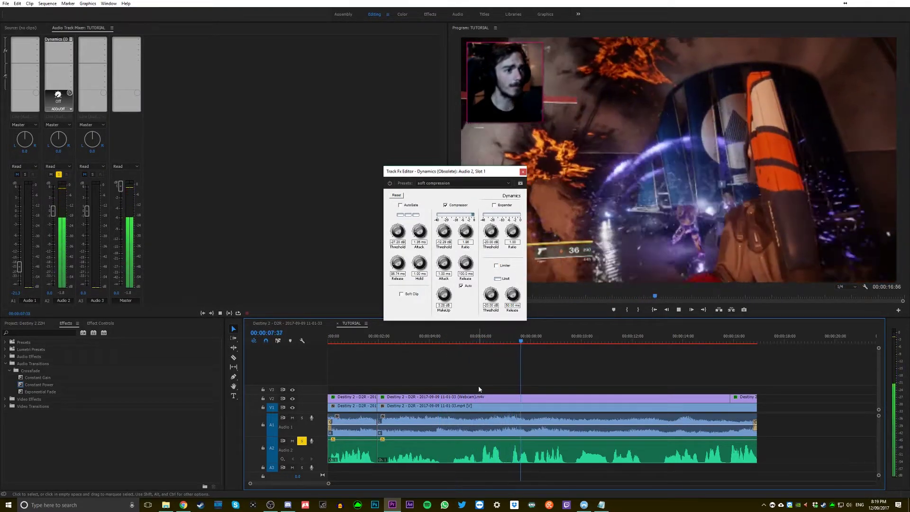
key("space")
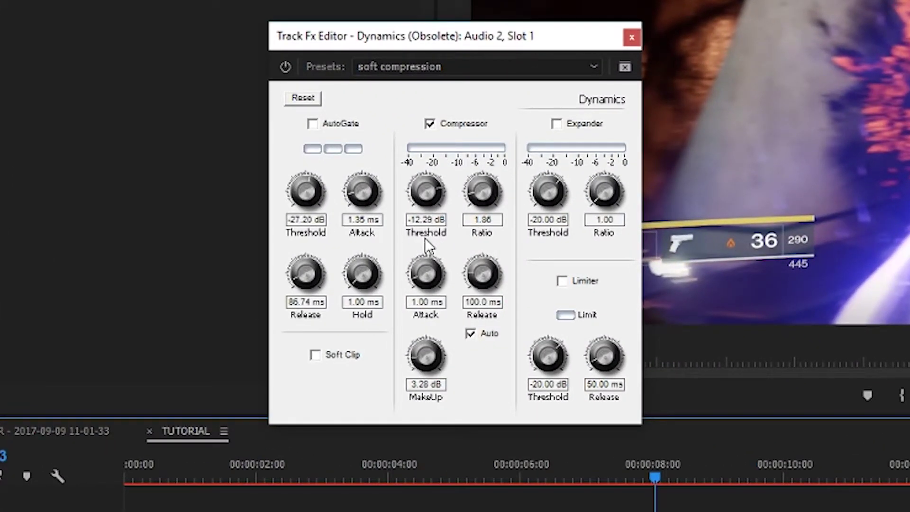
- Lower the Compressor Threshold to -30.29 dB while replaying the voice to hear the compression
left_click(420, 236)
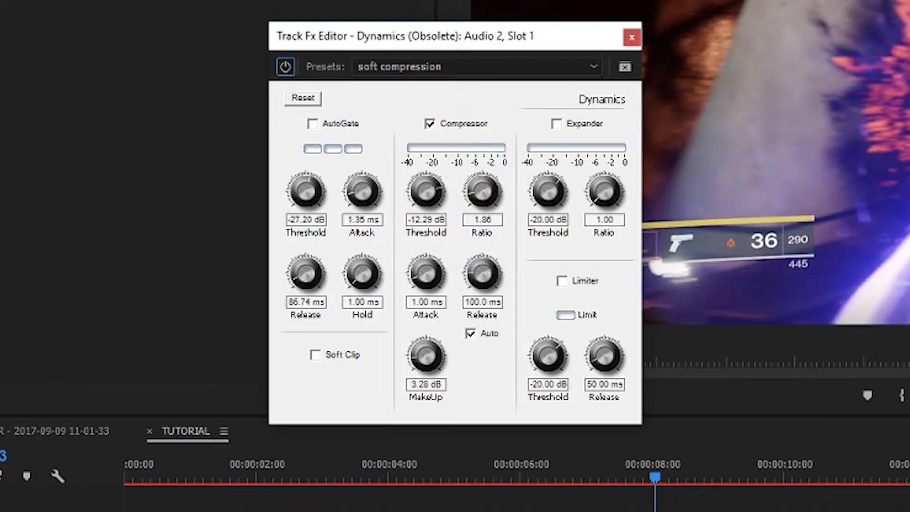
left_click(475, 465)
key("space")
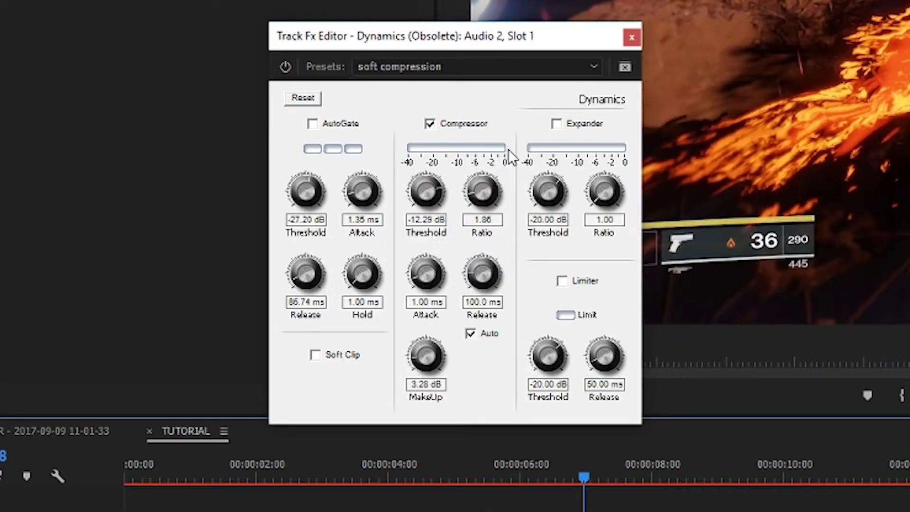
left_click_drag(427, 189, 422, 235)
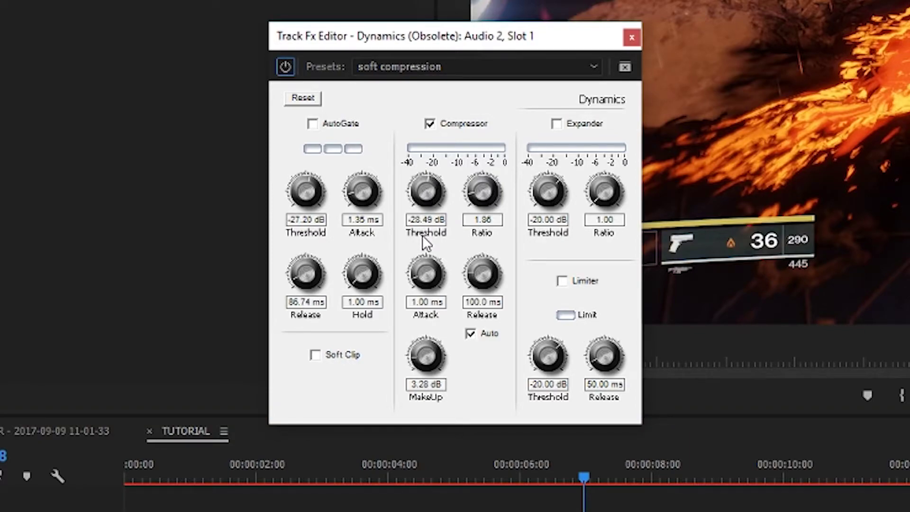
left_click(486, 463)
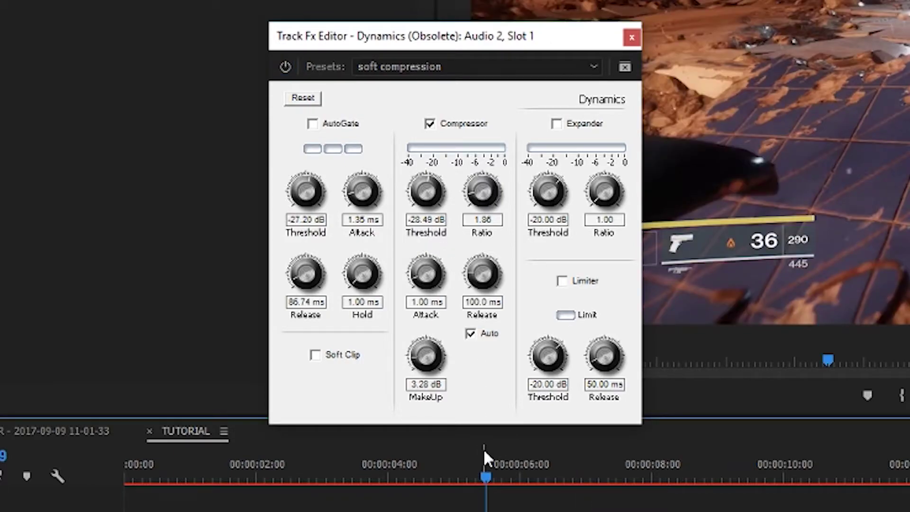
key("space")
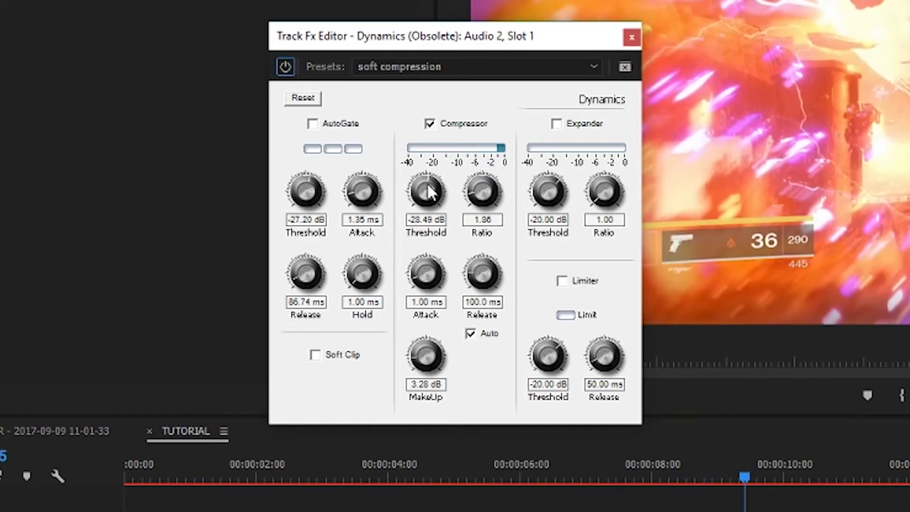
left_click_drag(428, 183, 427, 188)
- Set the Audio 2 Dynamics compressor ratio to 8.00, then return the playhead to about six seconds
left_click(526, 457)
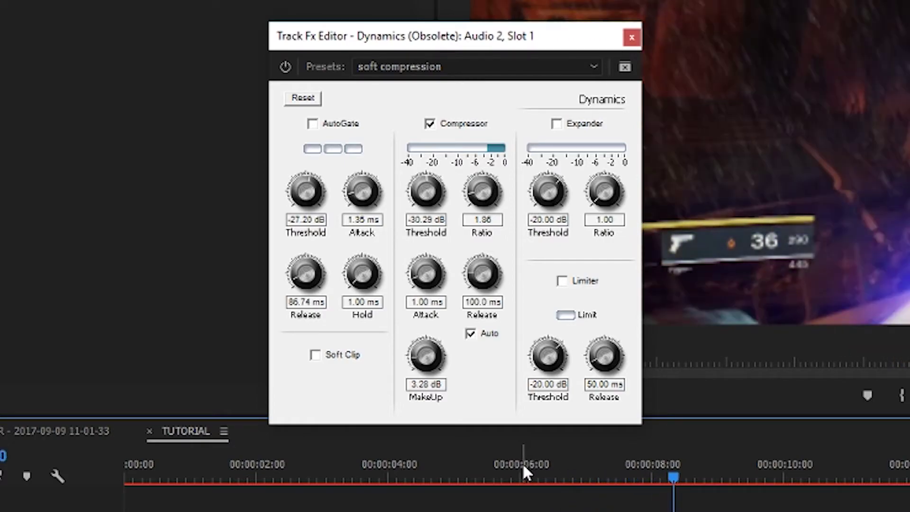
left_click_drag(483, 192, 484, 214)
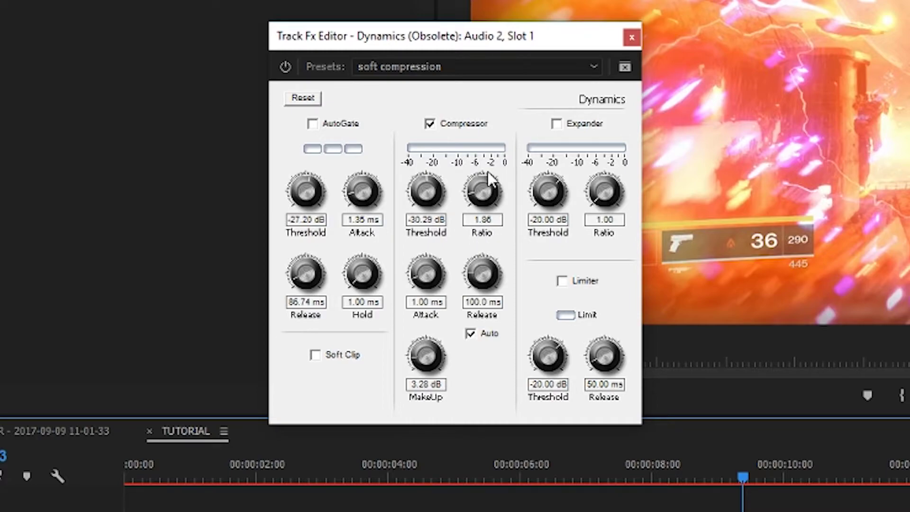
double_click(482, 220)
type("8")
key("Return")
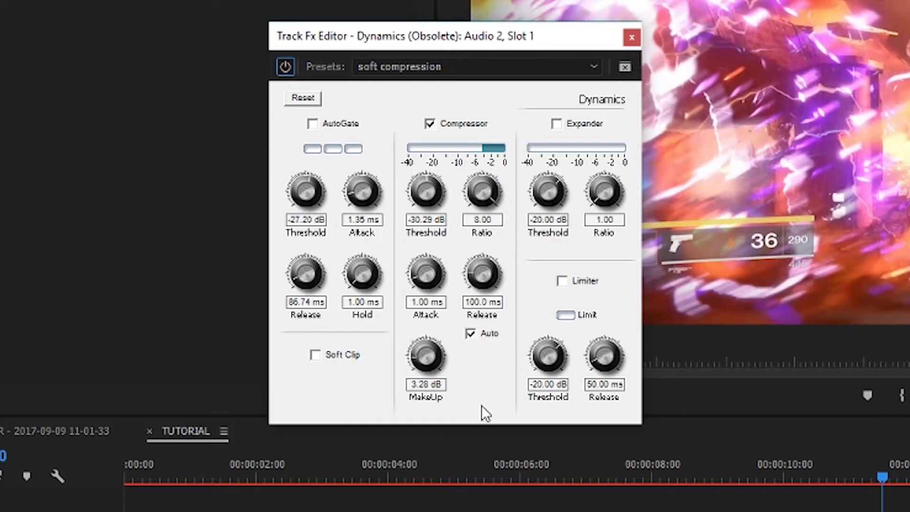
left_click(528, 462)
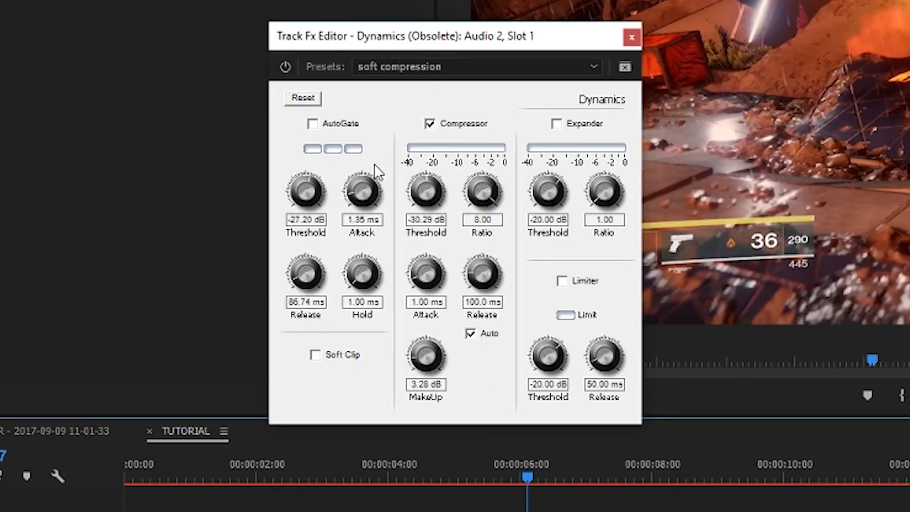
- While previewing, raise make-up gain to 20.68 dB, then enable the Limiter with a 0.00 dB threshold
key("space")
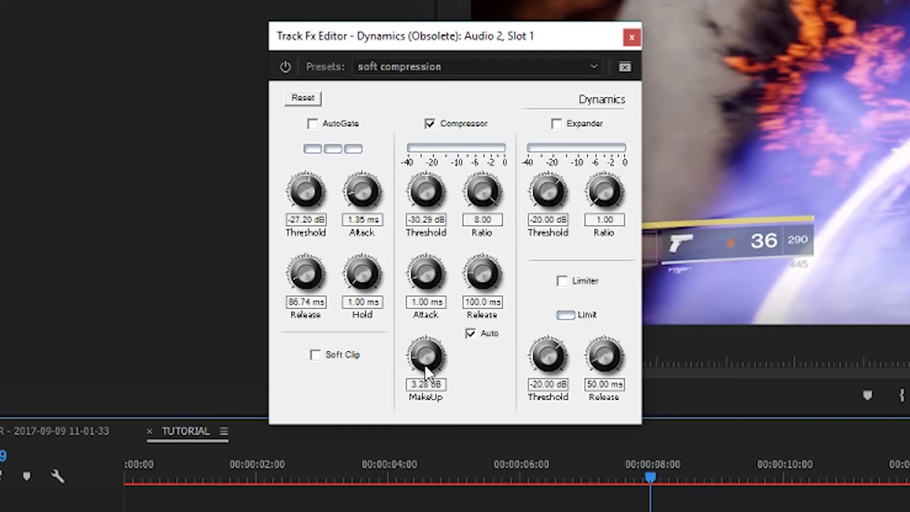
left_click_drag(425, 365, 442, 251)
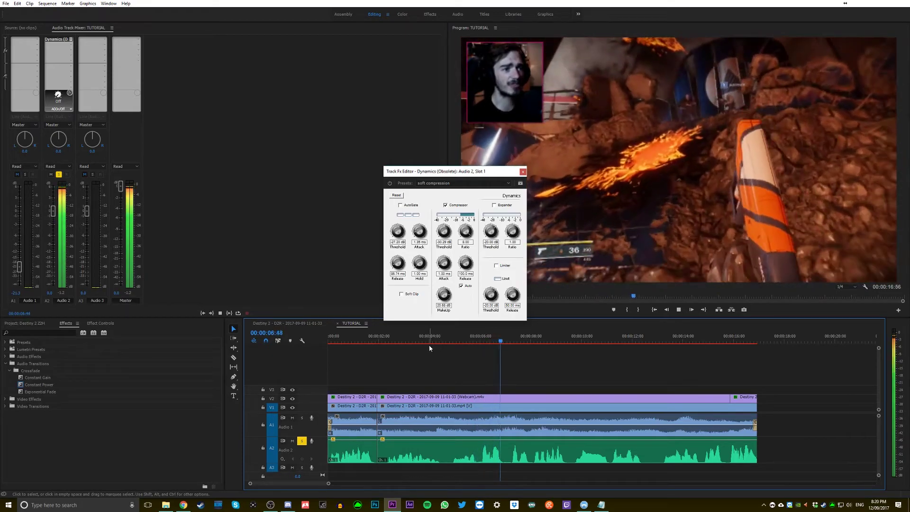
key("space")
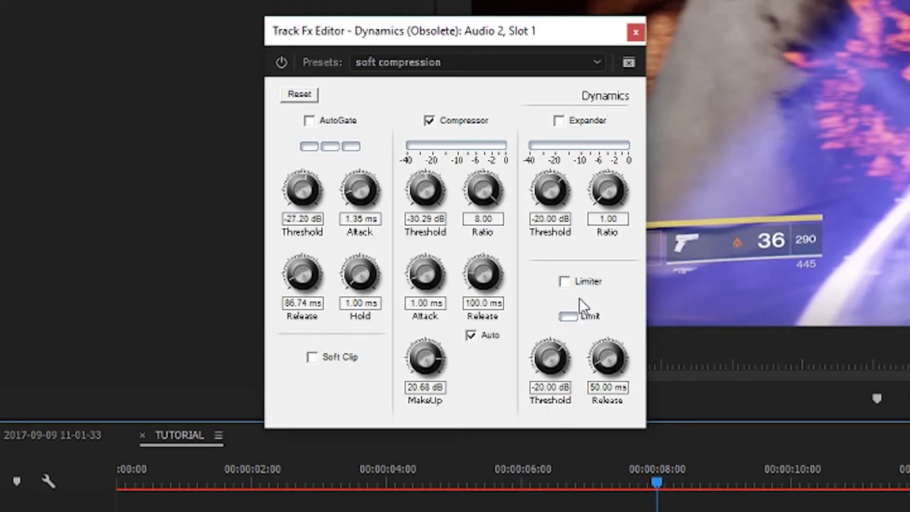
left_click(566, 282)
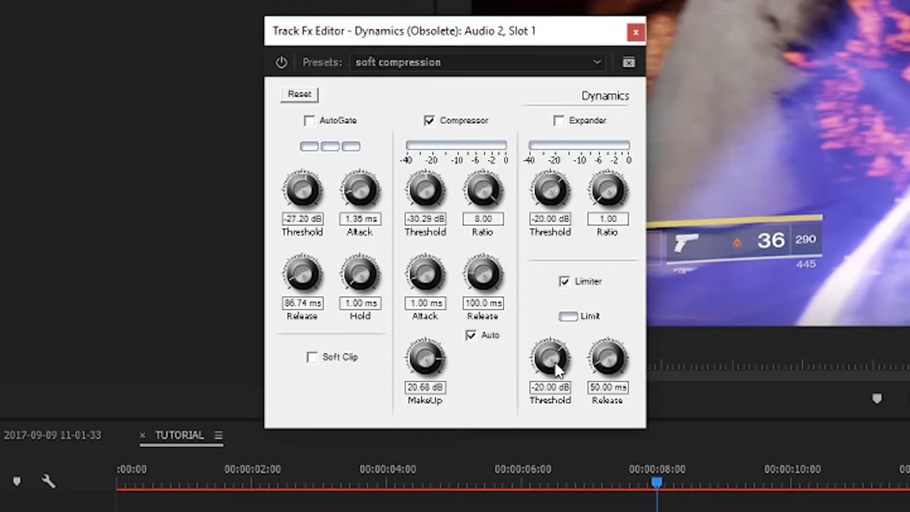
left_click_drag(548, 372, 539, 206)
- Stop playback around six seconds and raise the Audio 1 volume to -6.5 dB
left_click(528, 481)
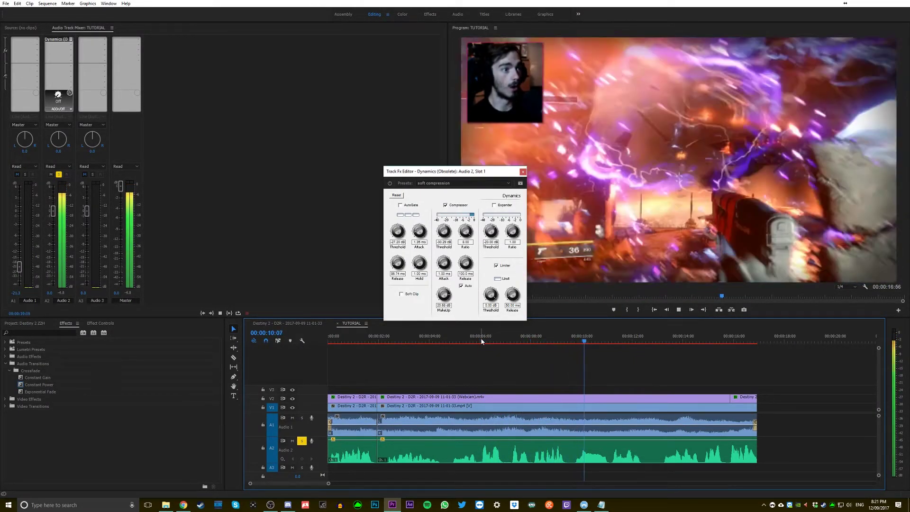
key("space")
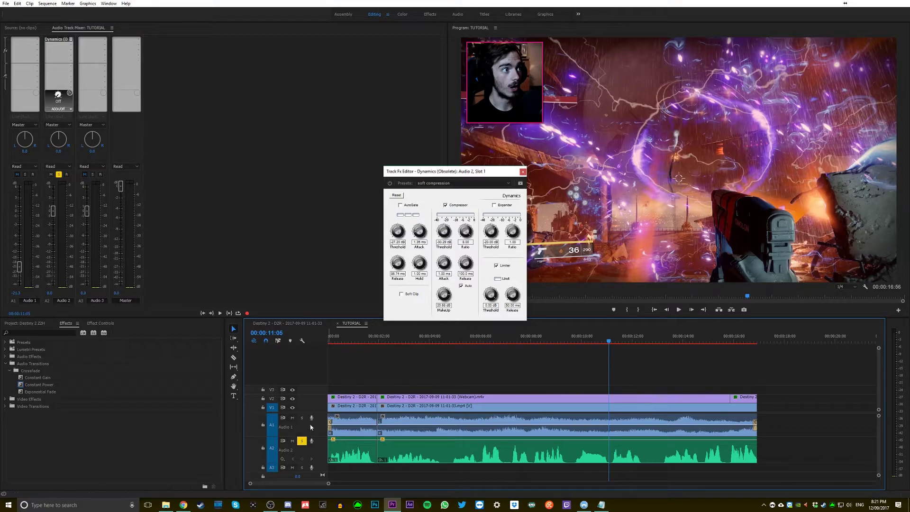
left_click_drag(19, 268, 19, 237)
- Play the mix from near the start, then return the playhead to 00:00:02:04
left_click(351, 335)
key("space")
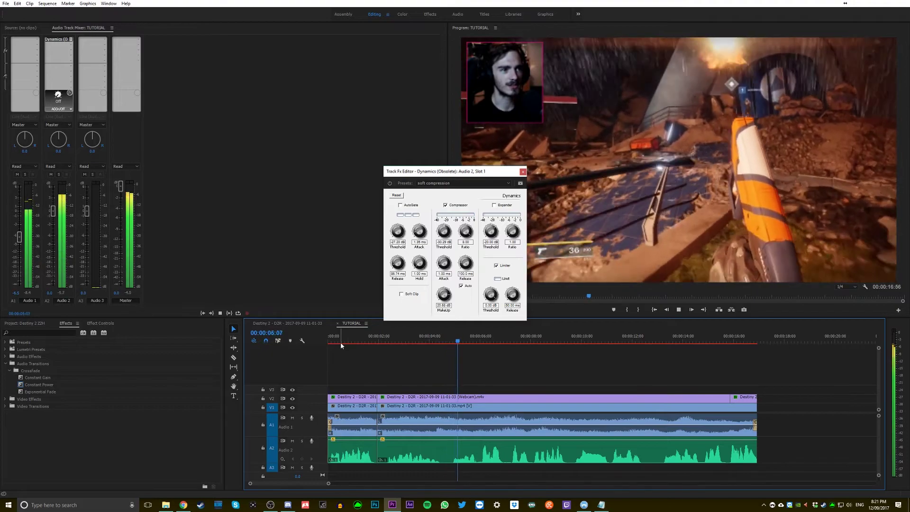
key("space")
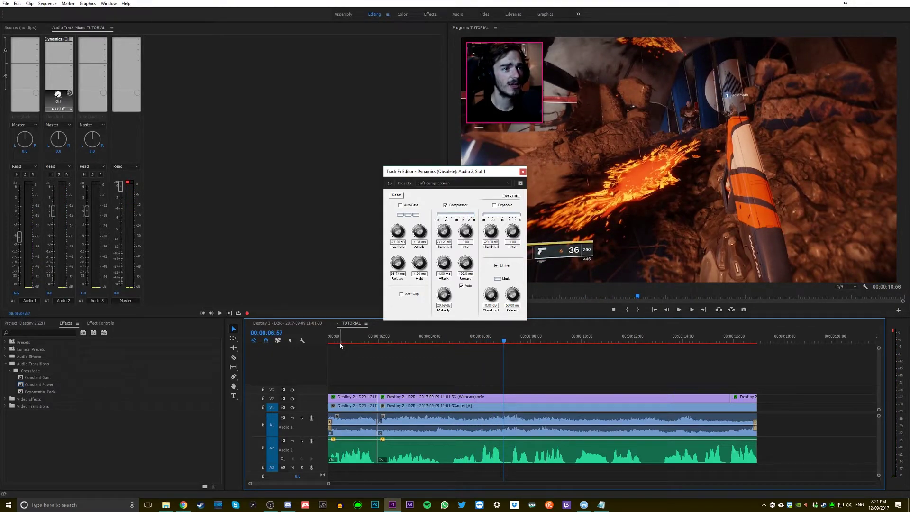
left_click(381, 341)
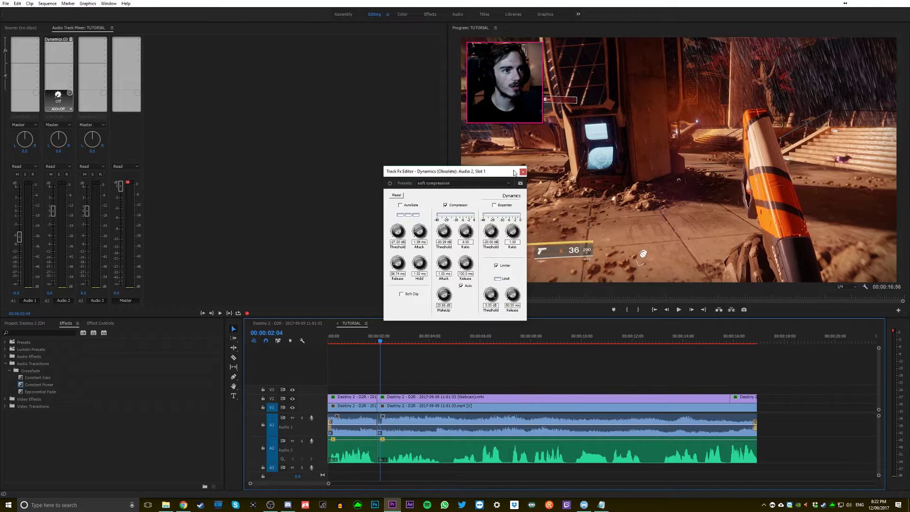
- Add a Hard Limiter effect to the Master track
left_click(138, 40)
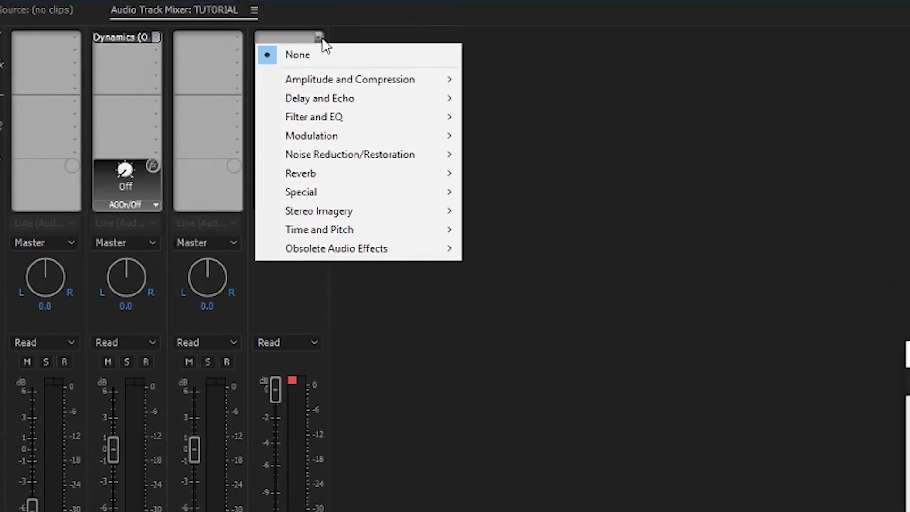
mouse_move(362, 80)
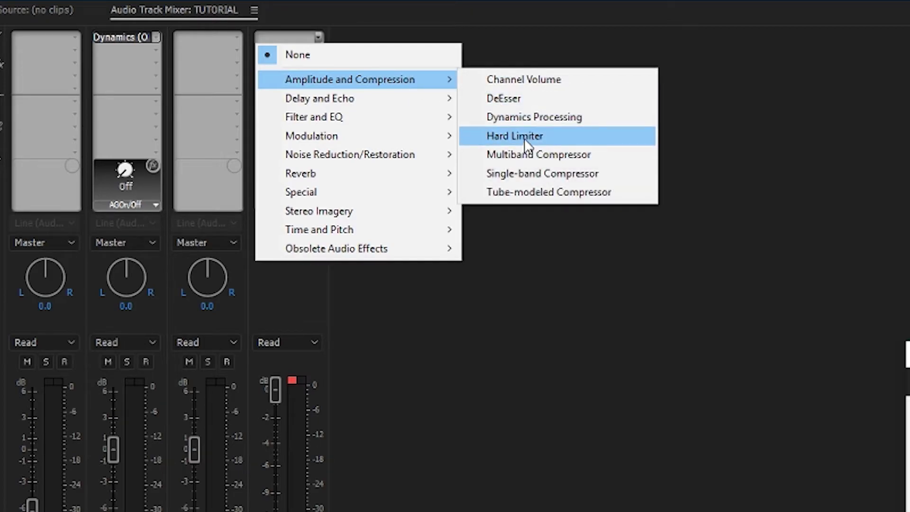
left_click(522, 137)
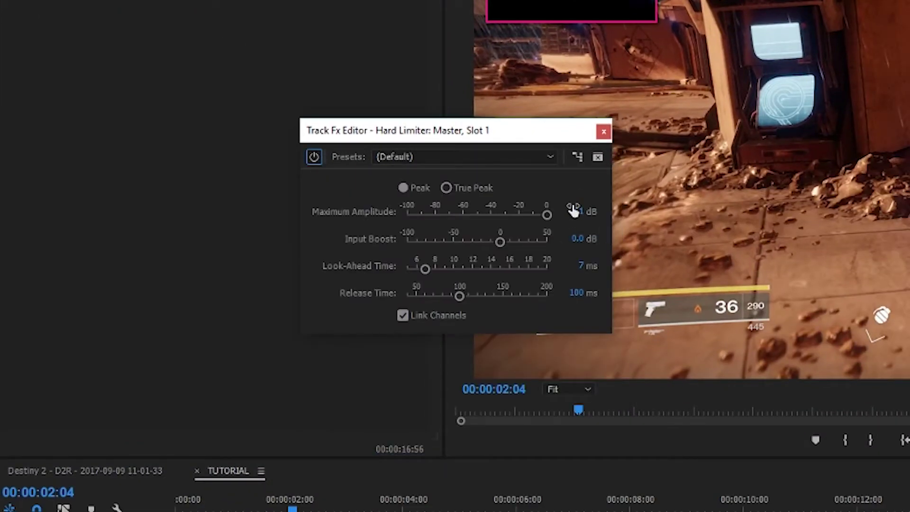
left_click(604, 132)
- Replace the Master effect with Dynamics (Obsolete) and switch off its Compressor, keeping the Limiter
left_click(127, 39)
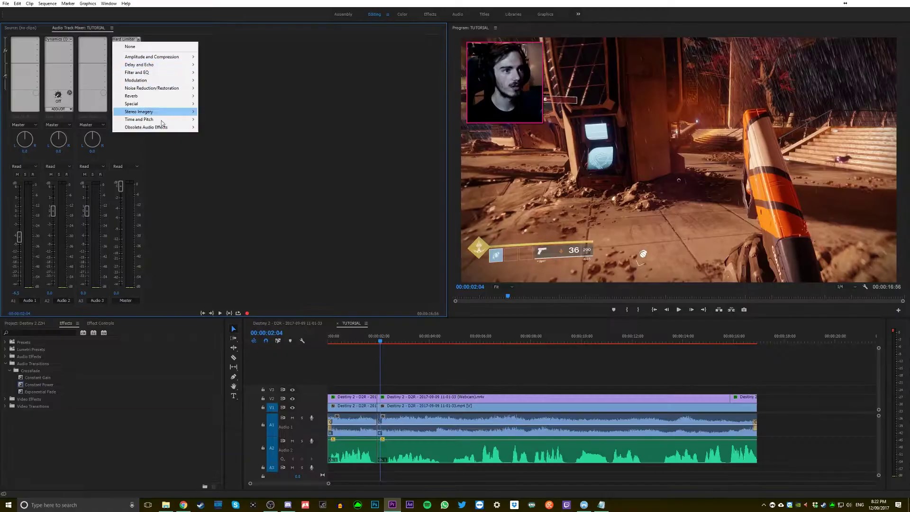
mouse_move(192, 135)
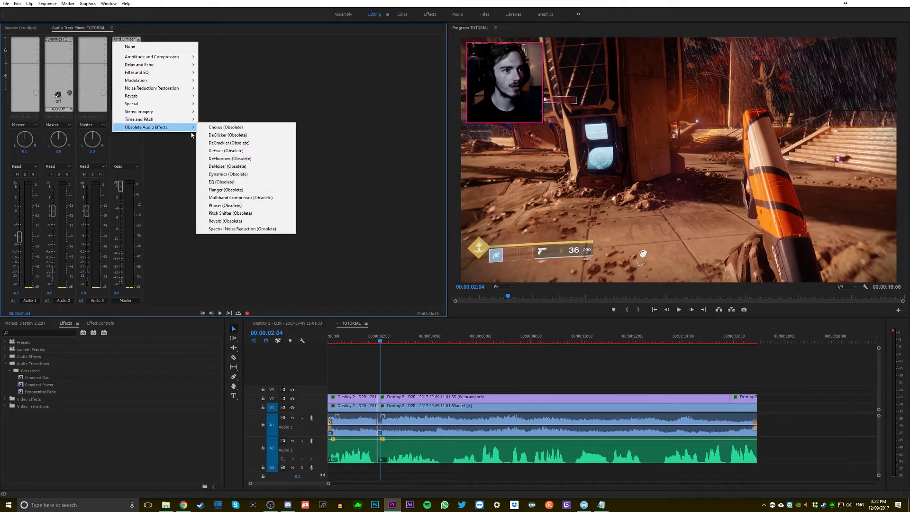
left_click(251, 175)
double_click(126, 39)
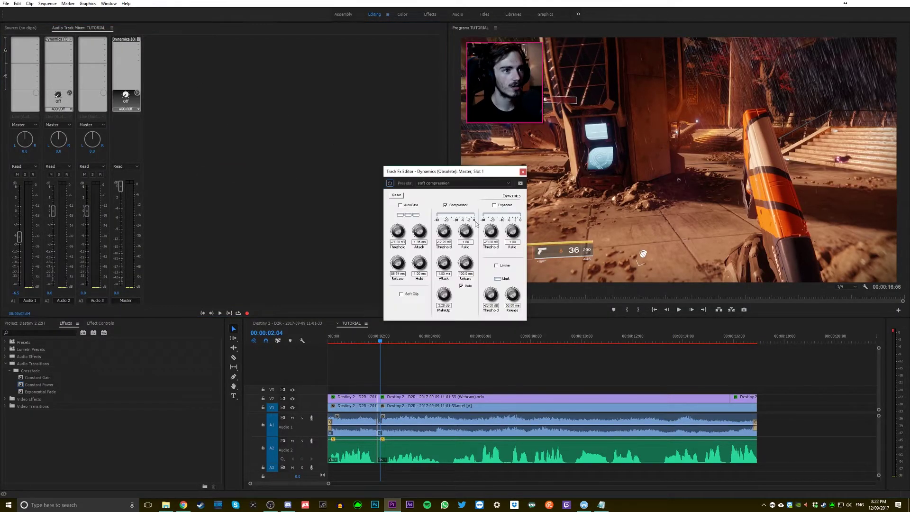
left_click(445, 205)
- Zoom the timeline to the first eight seconds and play through the crossfades to check the audio
left_click(369, 333)
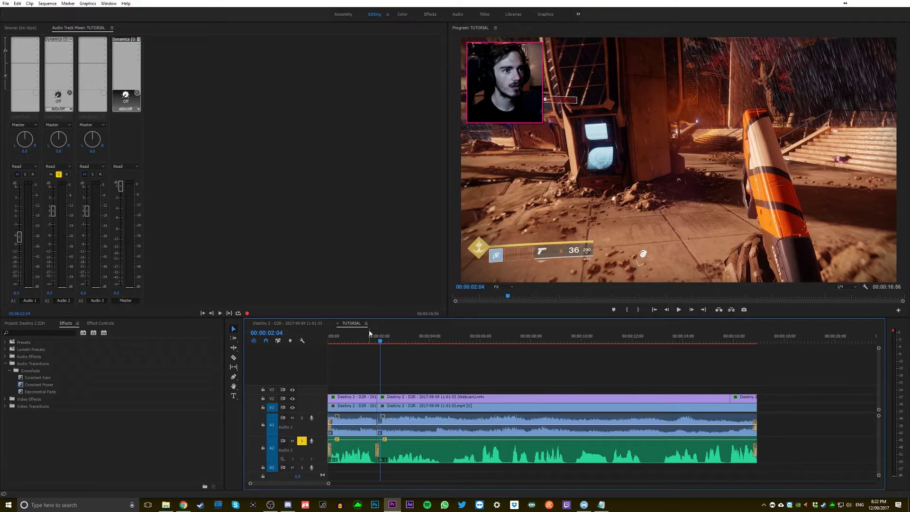
key("equal")
key("equal")
key("equal")
key("equal")
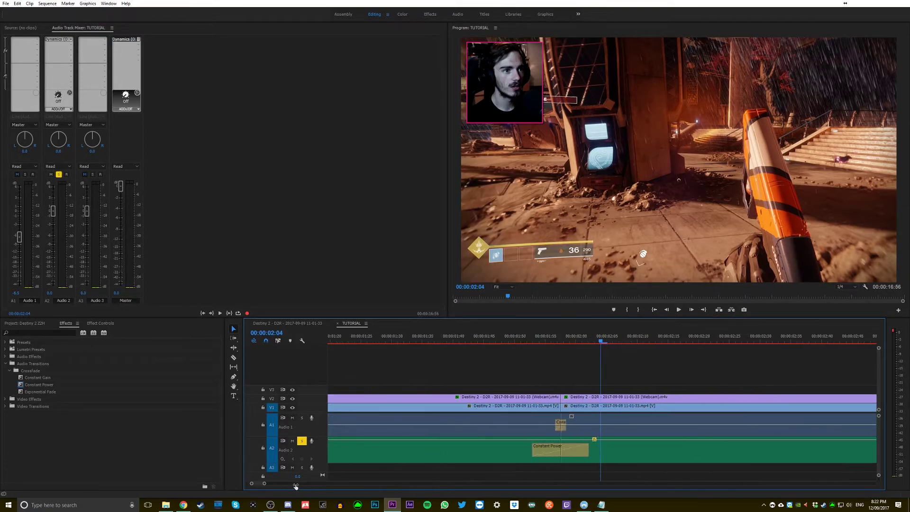
key("minus")
key("minus")
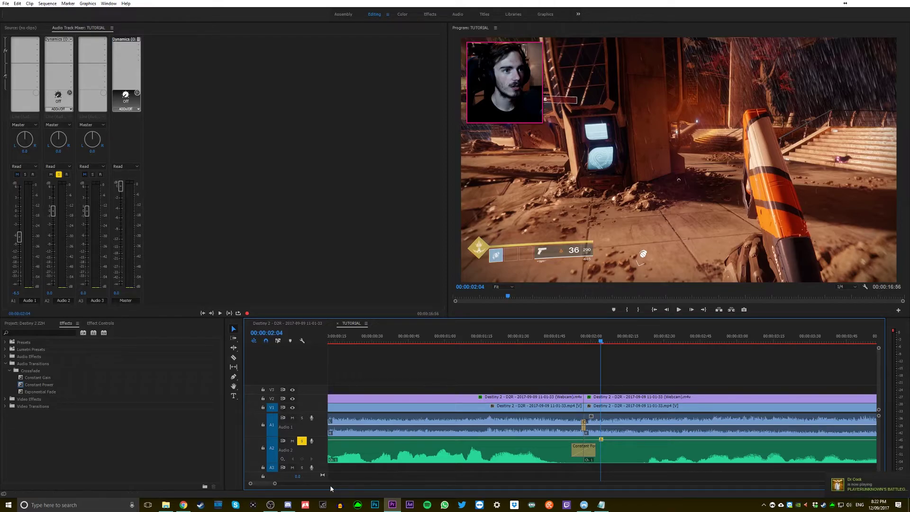
scroll(274, 486, "down", 3)
key("space")
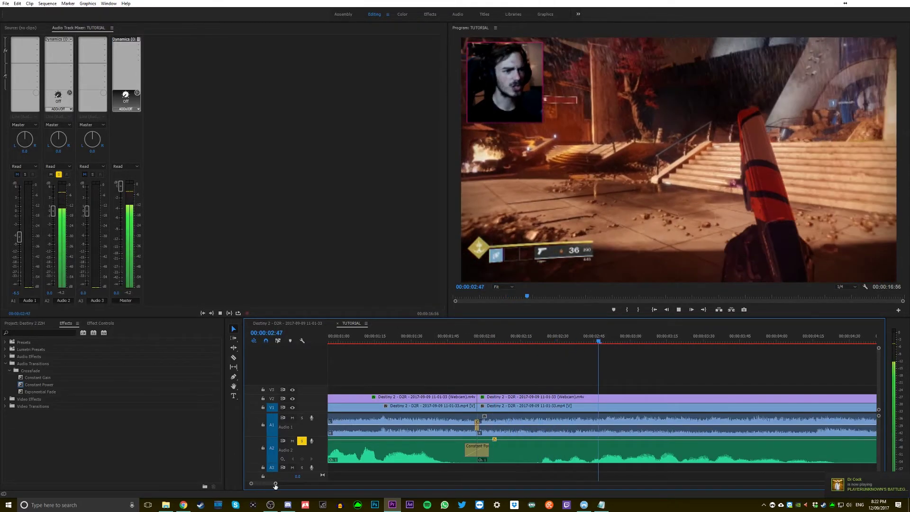
left_click_drag(277, 485, 252, 484)
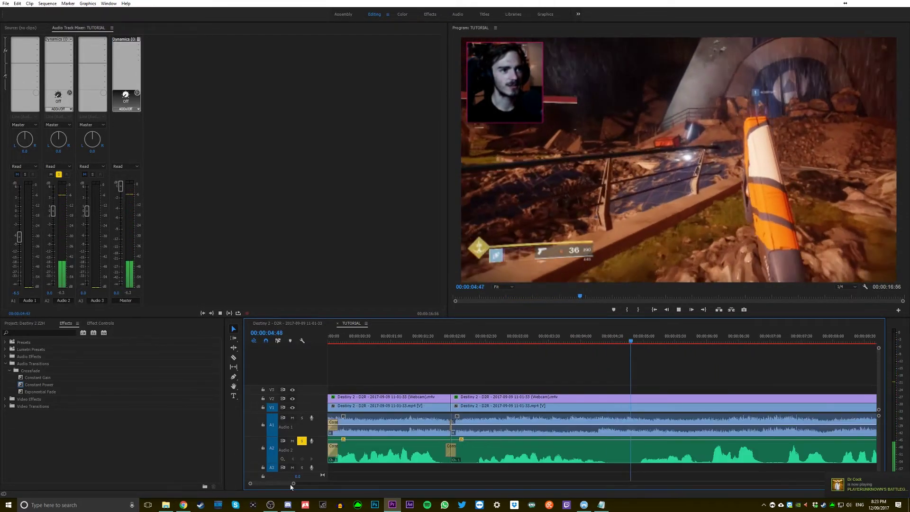
key("space")
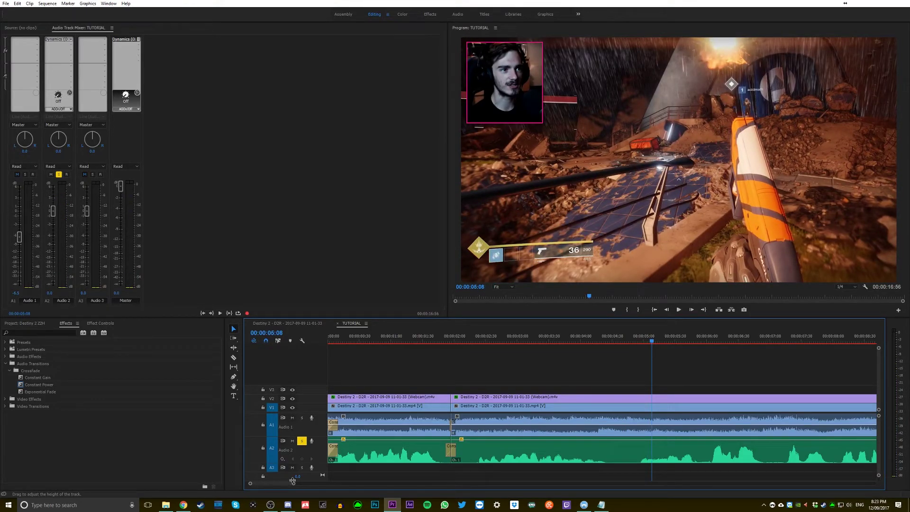
key("space")
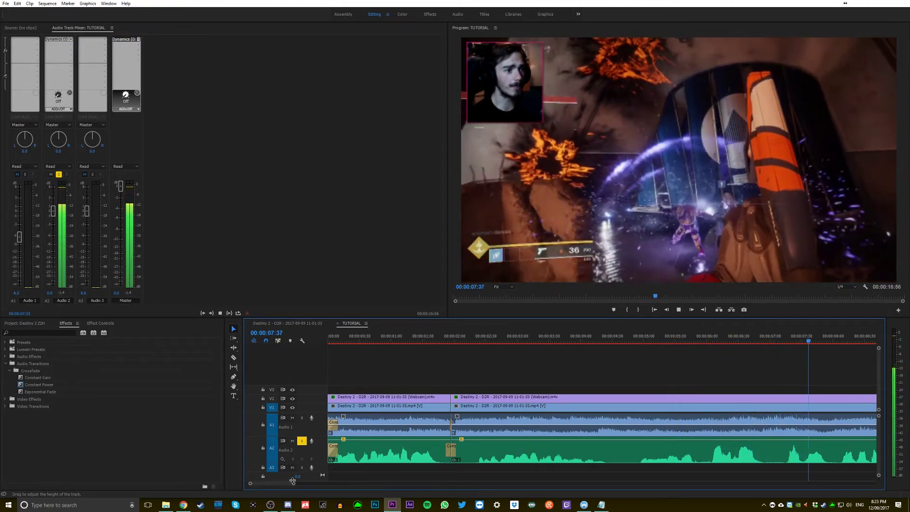
key("space")
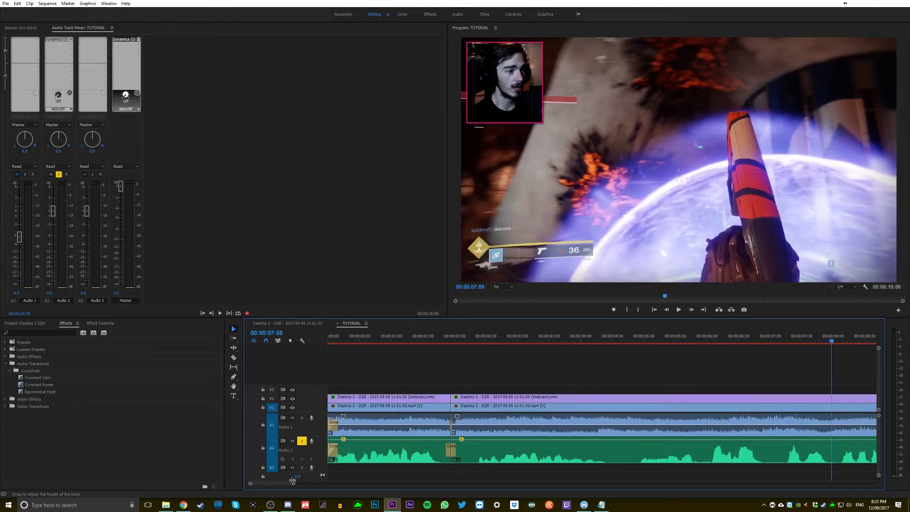
- Add a DeNoiser (Obsolete) effect to the Audio 2 track
left_click(71, 45)
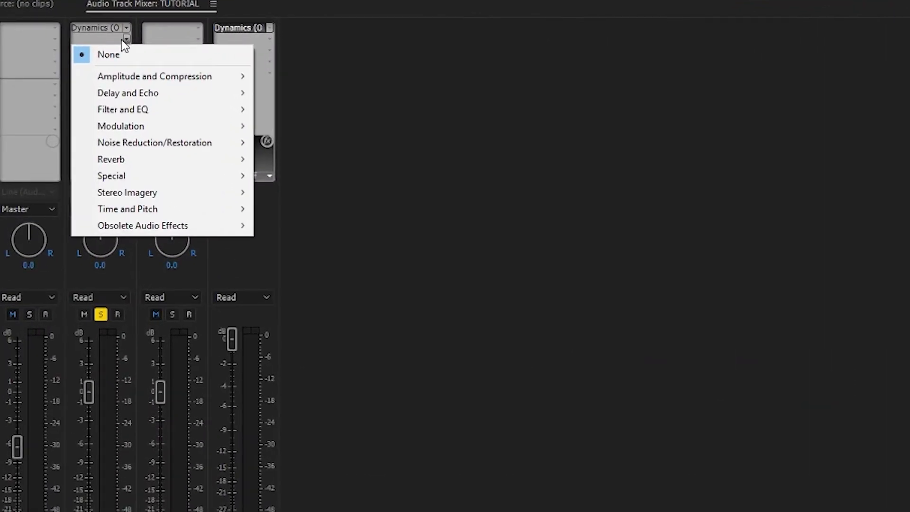
left_click(124, 38)
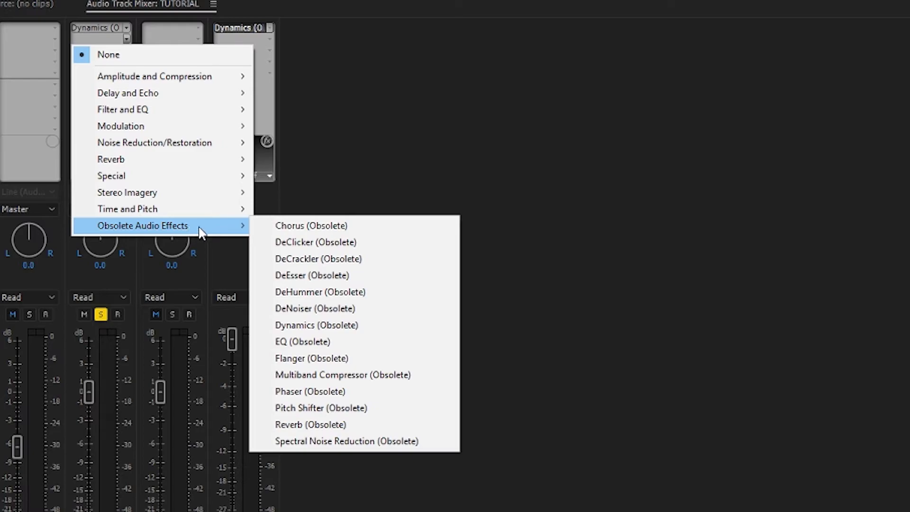
left_click(371, 310)
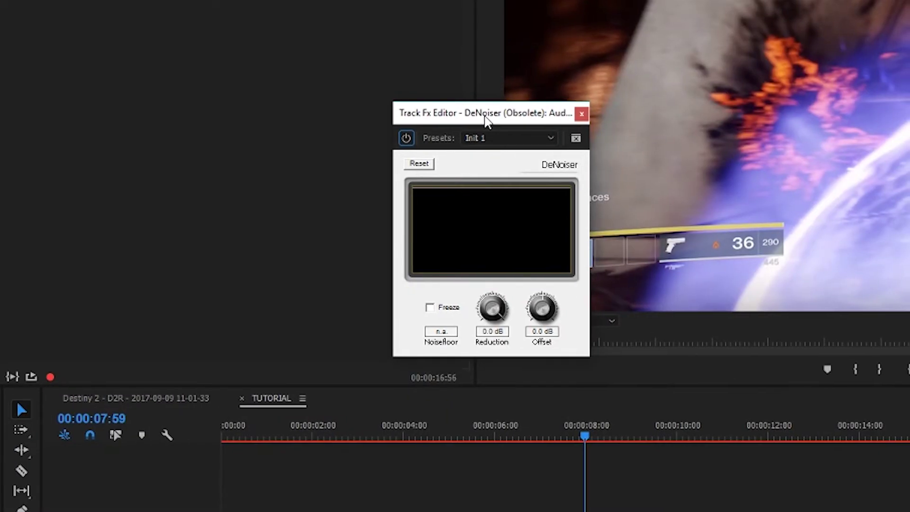
left_click_drag(475, 109, 377, 106)
- Play from about seven seconds and adjust the DeNoiser Reduction to about -6.3 dB
key("space")
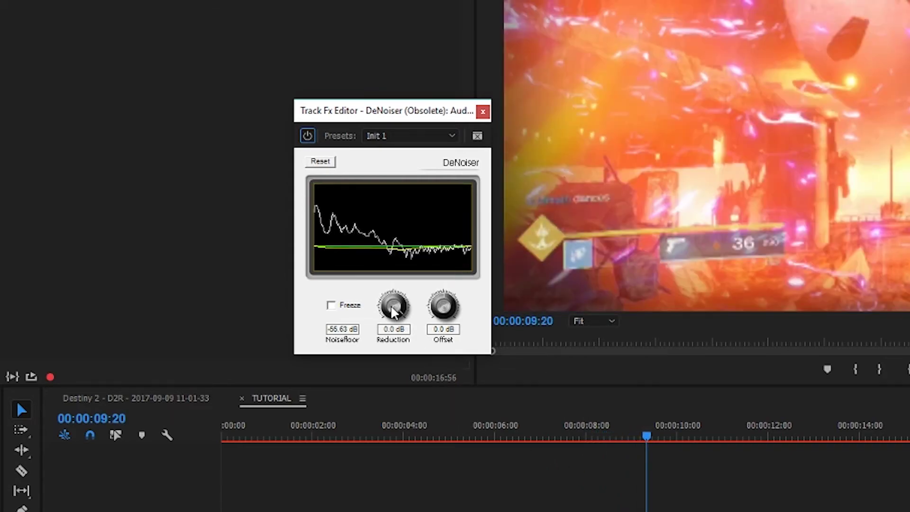
left_click_drag(384, 332, 385, 356)
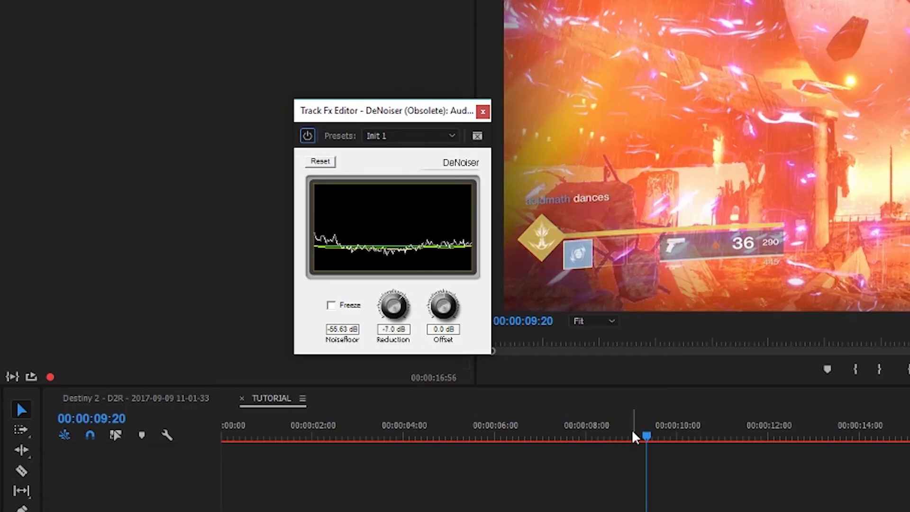
left_click(561, 429)
key("space")
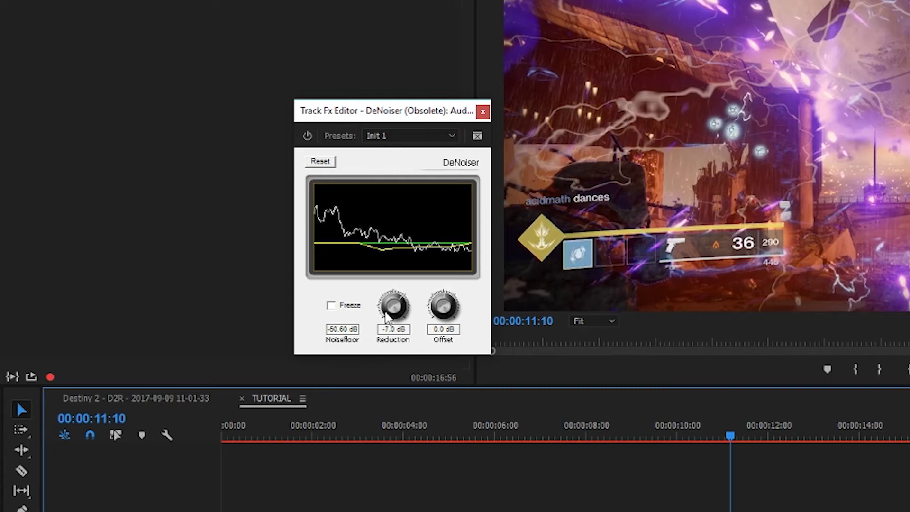
mouse_move(390, 313)
left_mouse_down()
mouse_move(387, 281)
mouse_move(385, 307)
left_mouse_up()
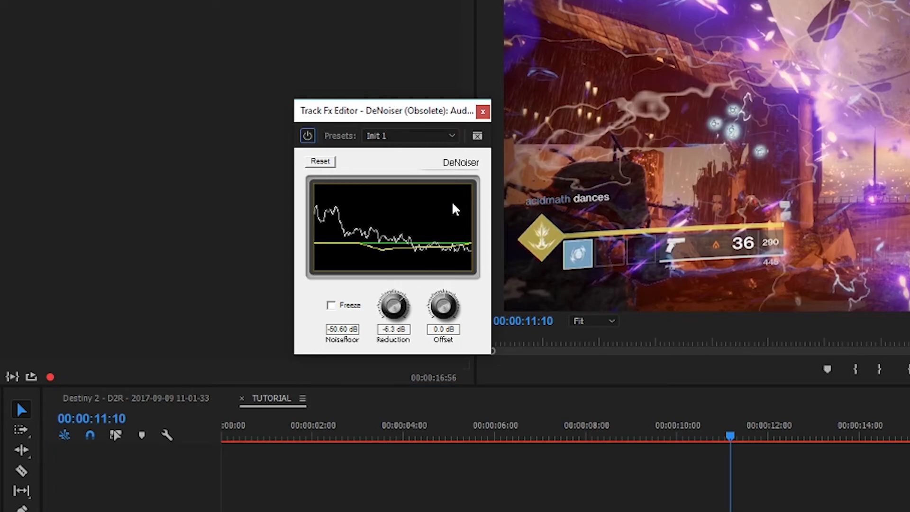